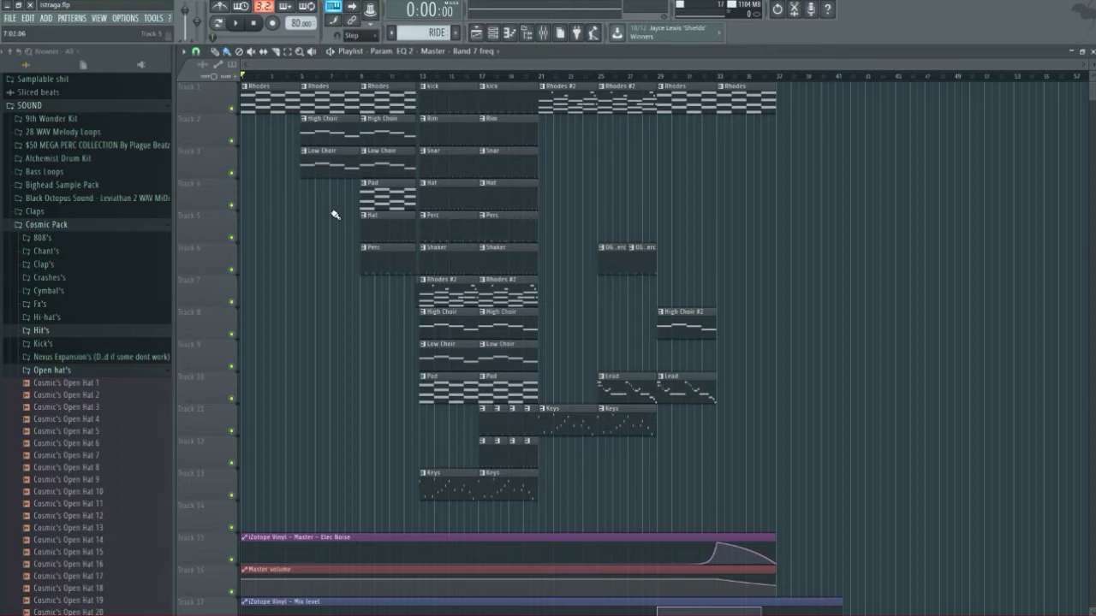
- Open the Rhodes pattern's chords in the piano roll and play the start of the pattern
click(253, 94)
click(218, 23)
click(493, 32)
click(654, 216)
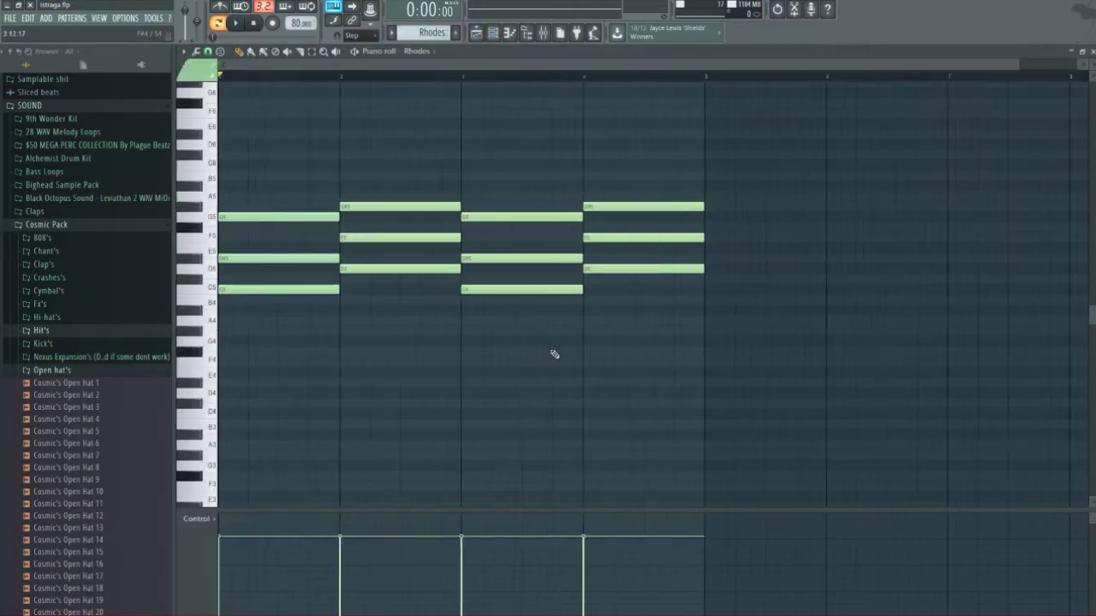
key(space)
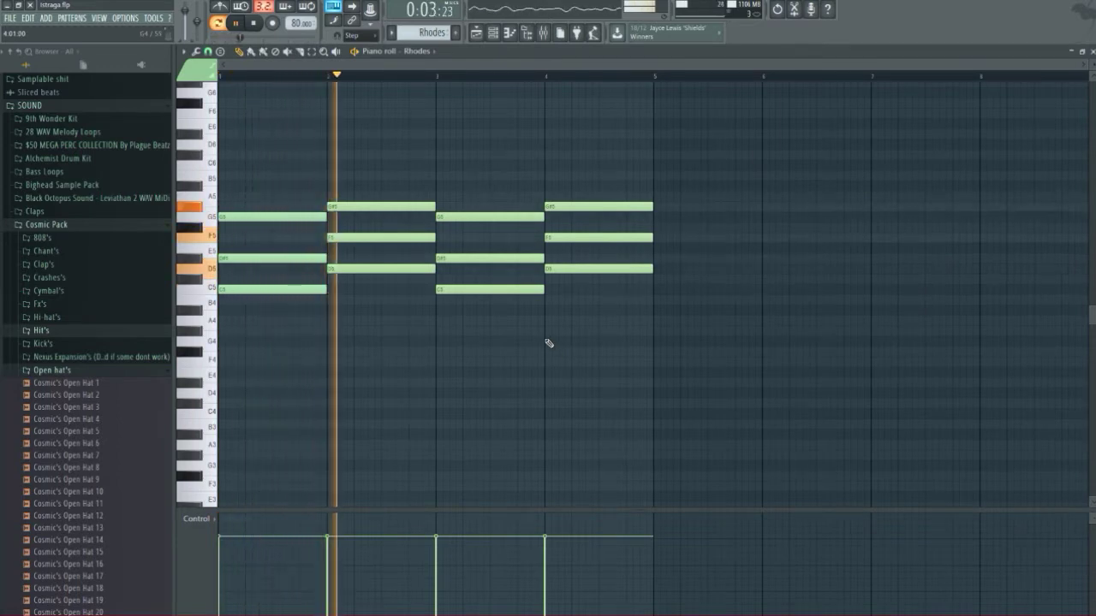
key(space)
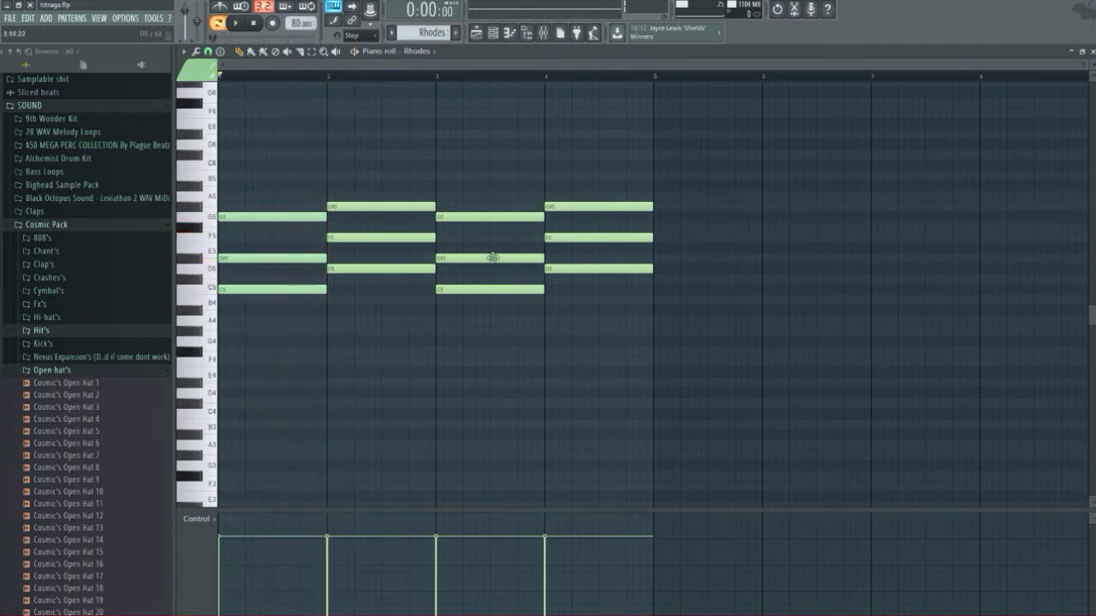
- Return to the playlist and cue the song at bar 5
click(476, 32)
scroll(280, 154, down, 3)
key(space)
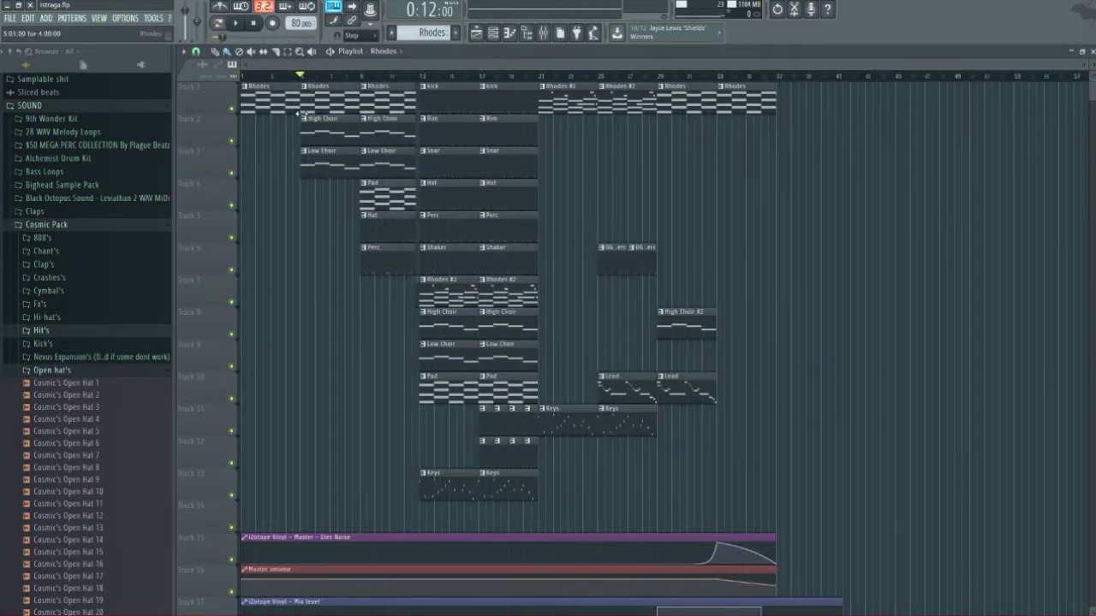
- Play the Rhodes #2 pattern with the metronome on and examine its notes in the piano roll
key(F6)
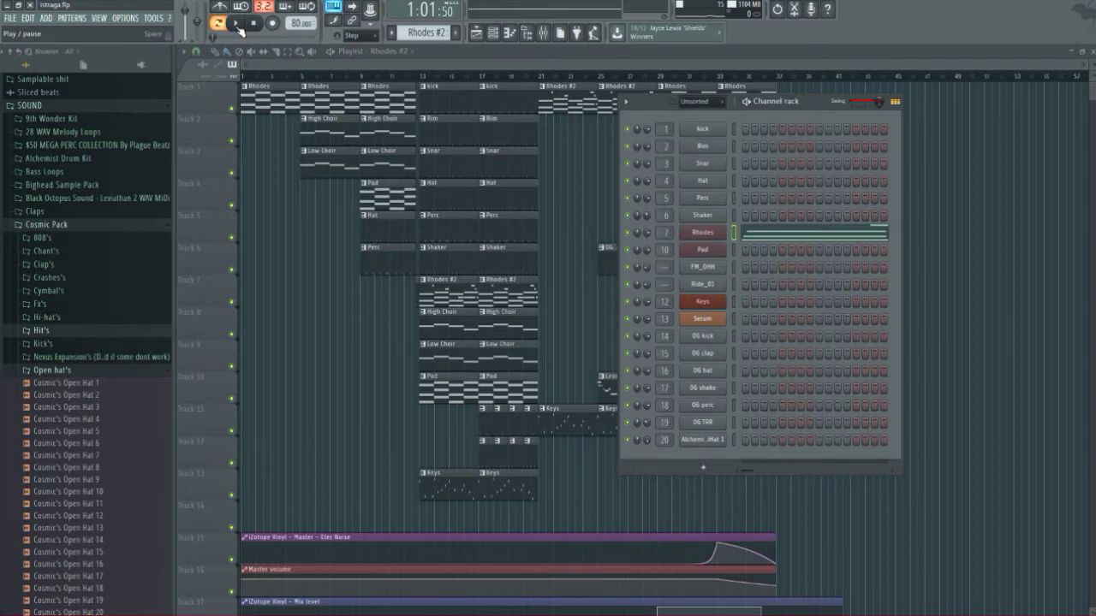
drag(213, 19, 219, 19)
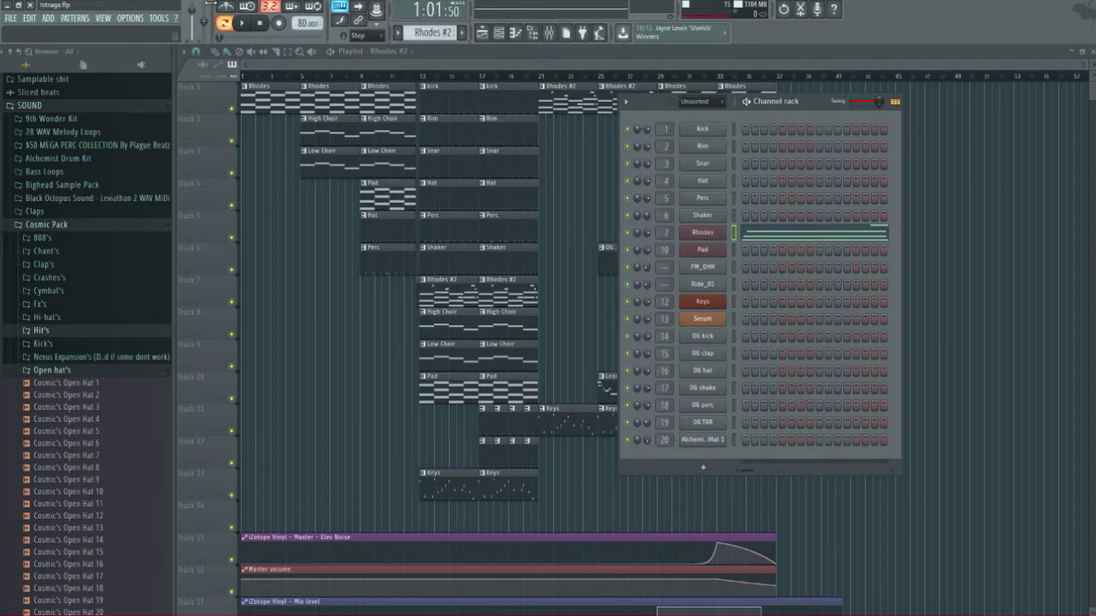
click(225, 6)
click(242, 23)
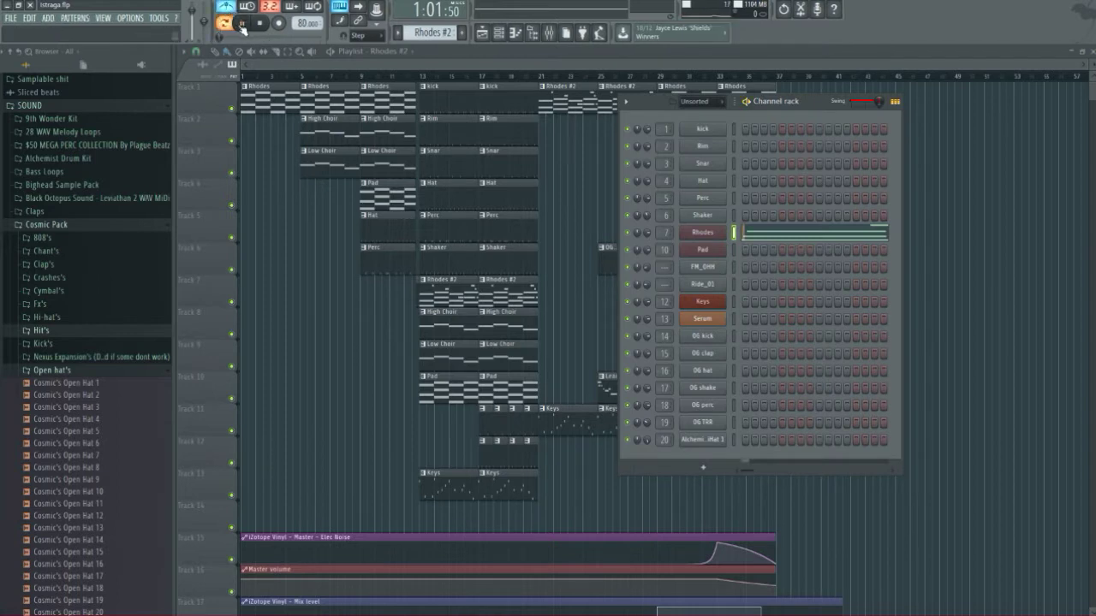
click(499, 32)
click(499, 32)
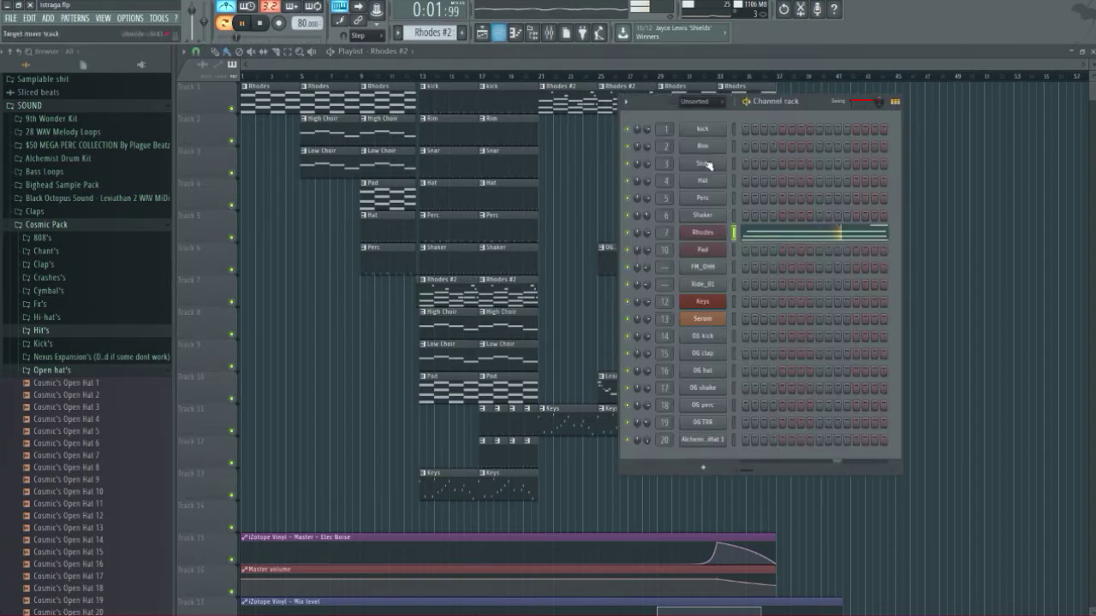
click(786, 235)
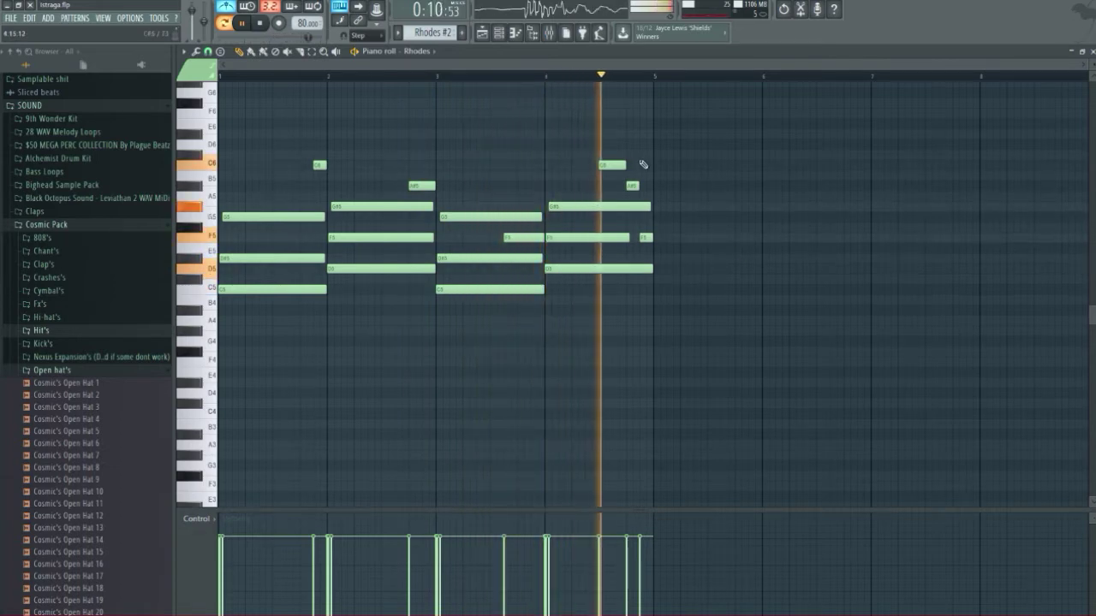
key(space)
- Inspect the High Choir and Low Choir patterns in the channel rack and view the High Choir #2 channel's Nexus instrument
key(F5)
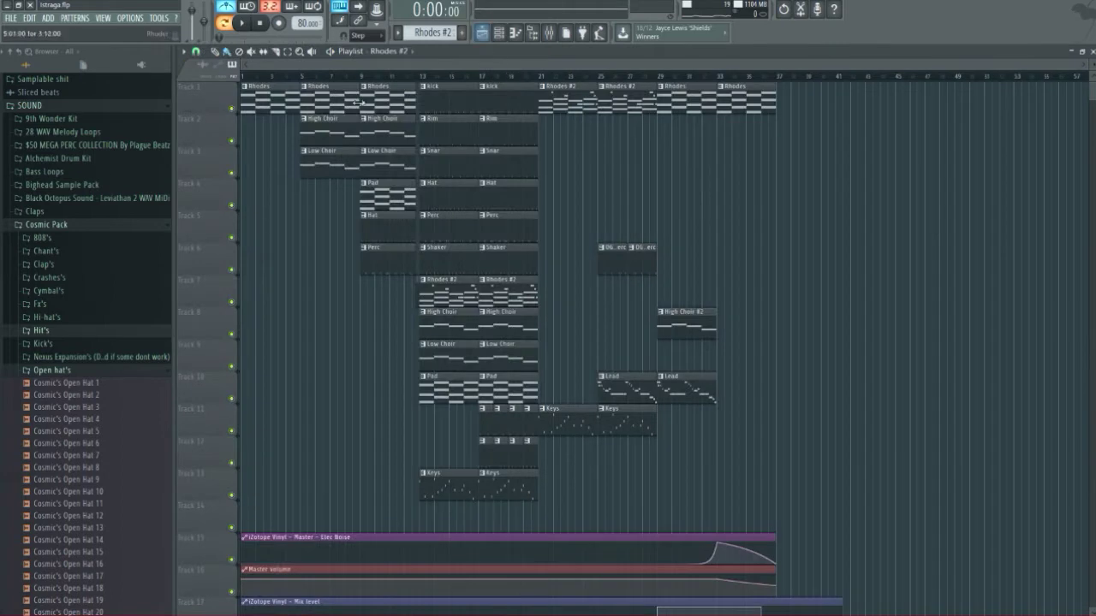
click(384, 121)
click(498, 33)
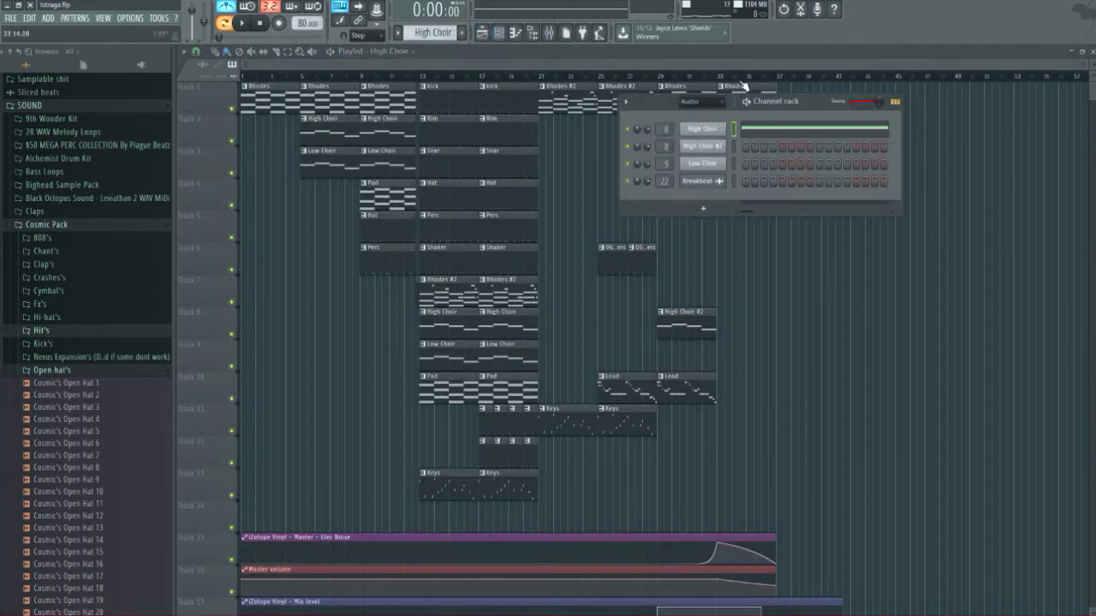
click(385, 151)
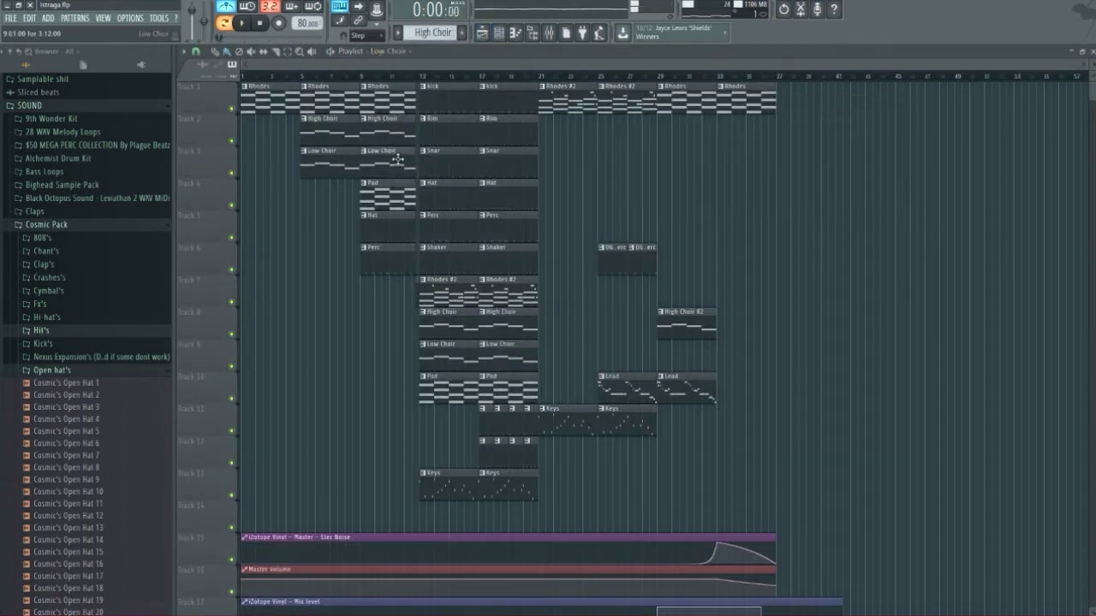
click(498, 34)
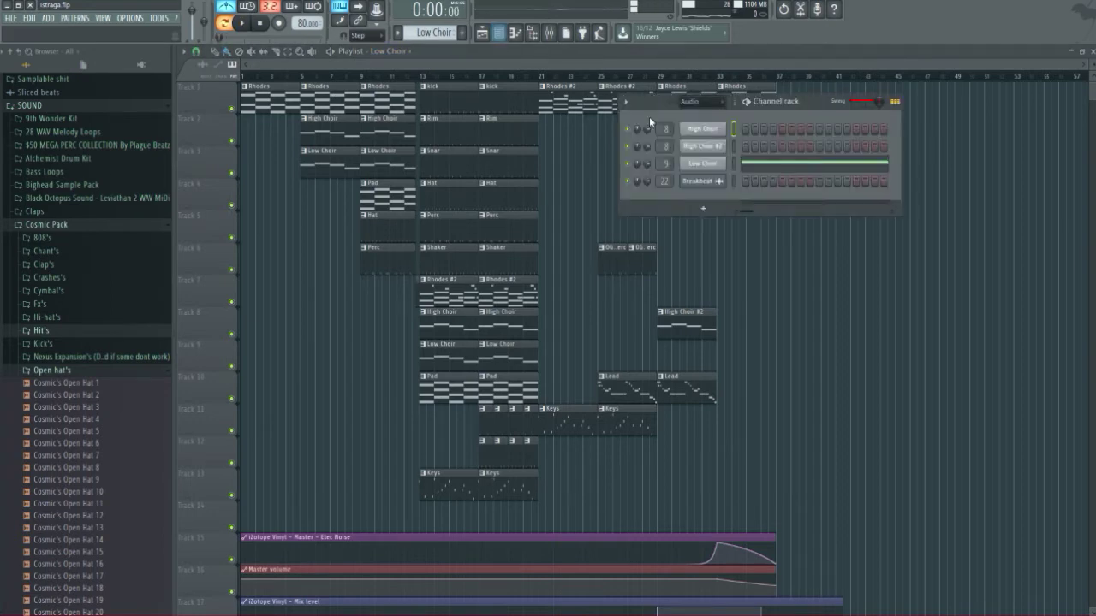
click(711, 149)
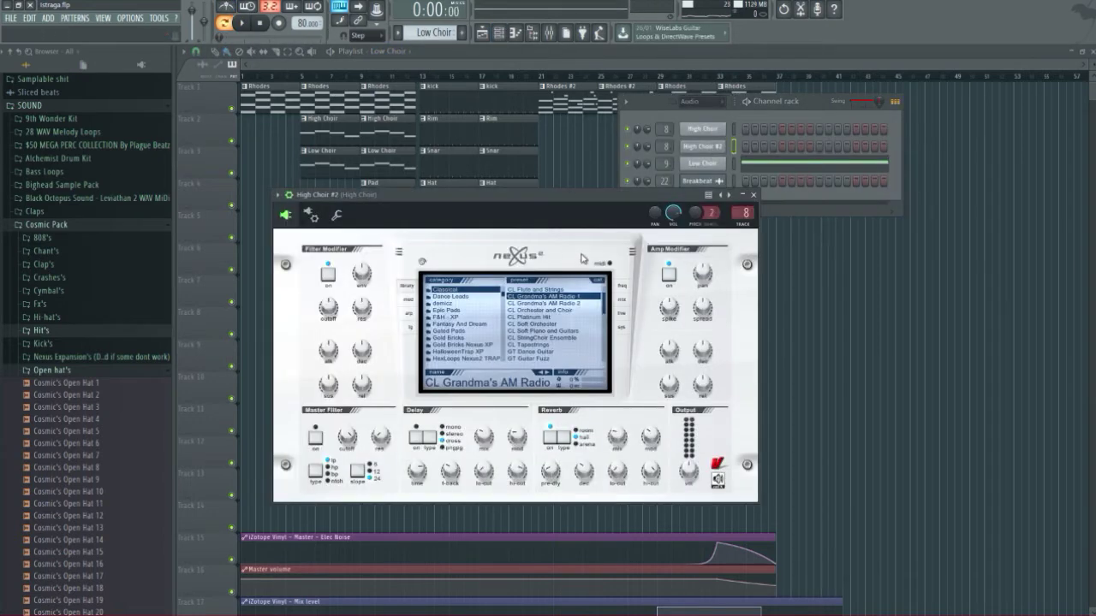
click(409, 84)
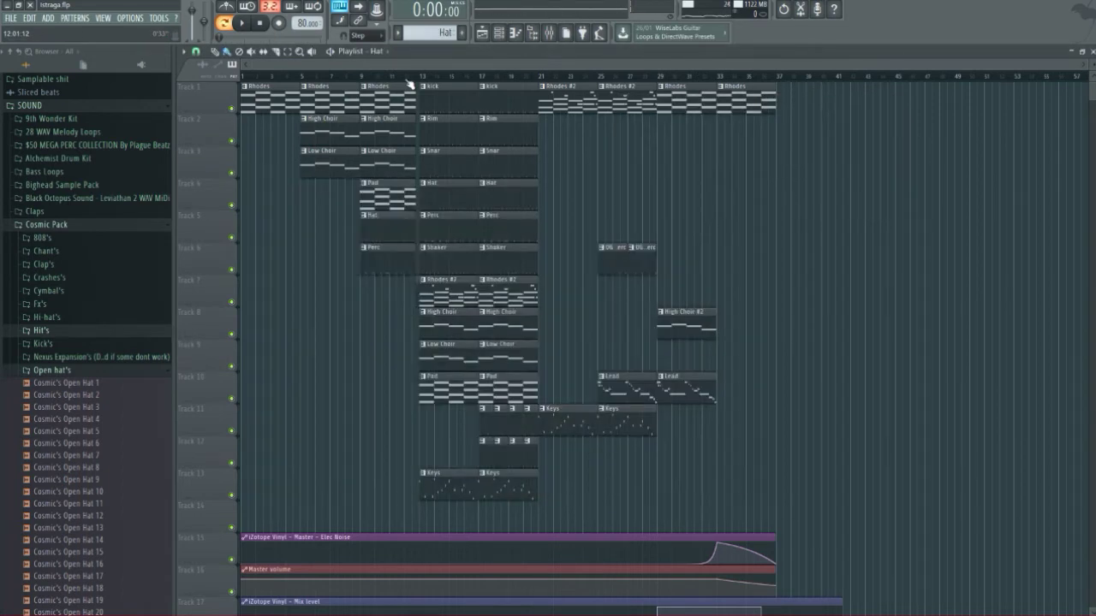
- Play the Pad pattern on its own and open its notes in the piano roll
click(246, 23)
click(497, 33)
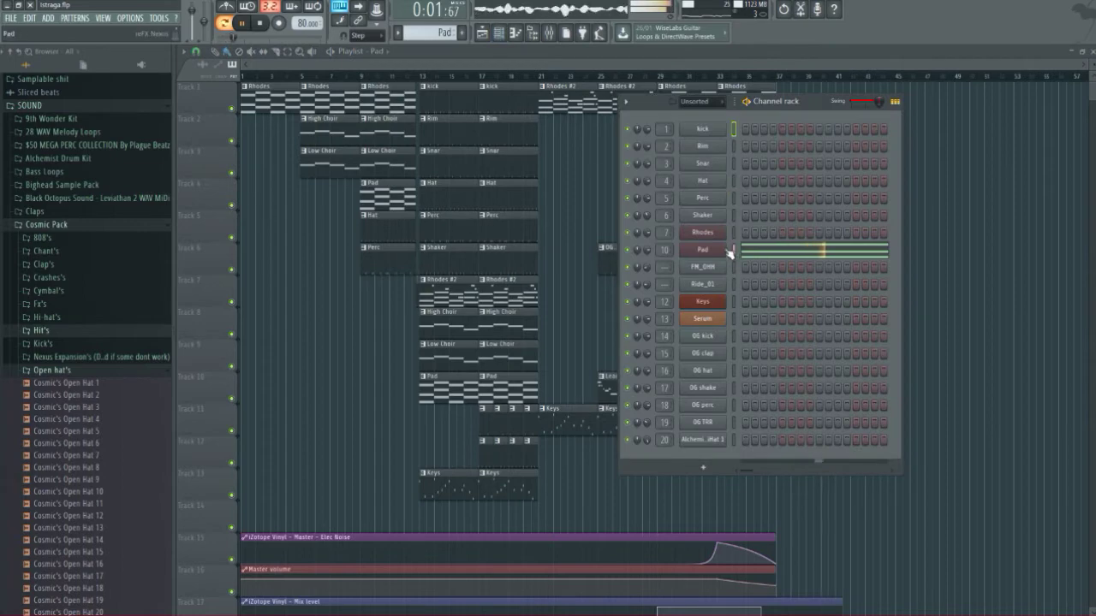
key(space)
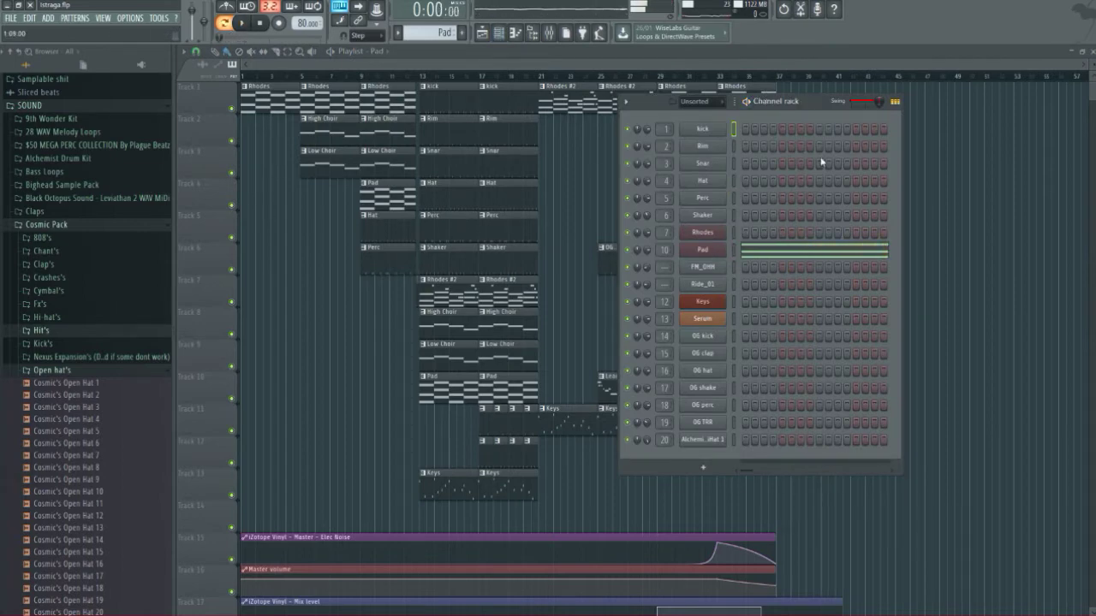
click(772, 248)
- Cue the song at bar 17 in the playlist, solo track 1 and unmute tracks 2 to 6
key(F5)
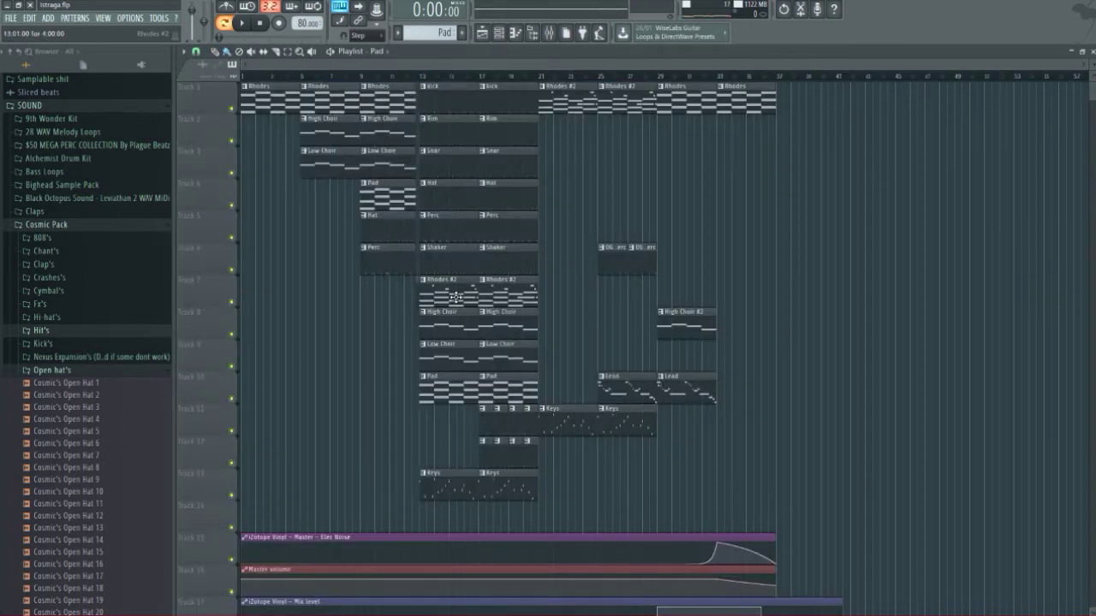
click(485, 77)
scroll(483, 124, up, 3)
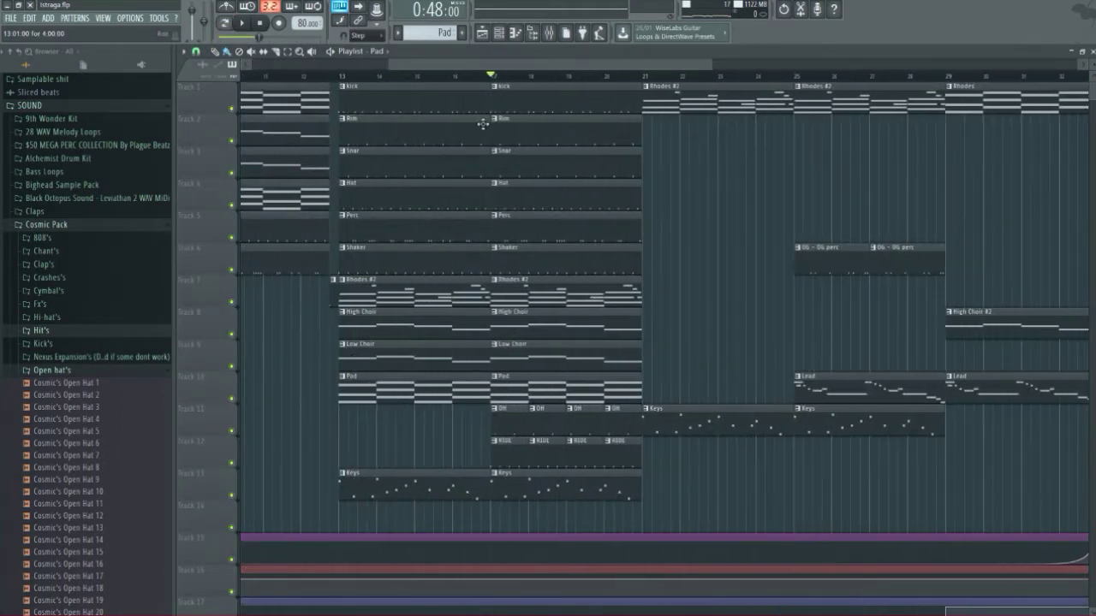
right_click(231, 109)
click(233, 141)
click(233, 174)
click(232, 206)
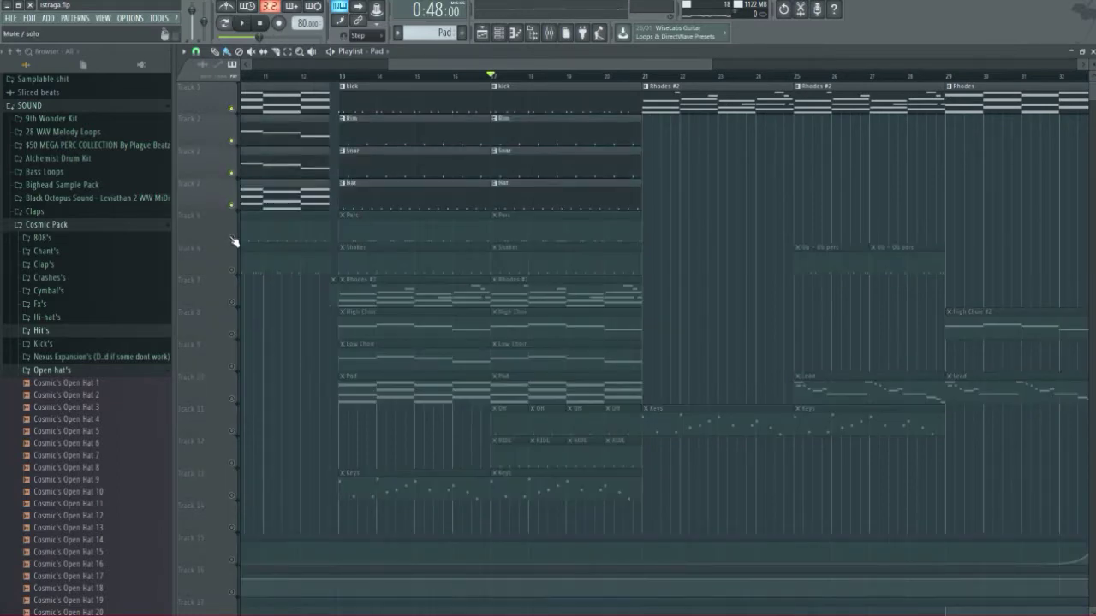
click(232, 238)
click(232, 270)
- Unmute tracks 11 and 12 and the automation tracks, keep the Keys track 13 muted, and play the drums from bar 17
scroll(245, 291, down, 4)
drag(239, 369, 231, 320)
scroll(254, 382, up, 3)
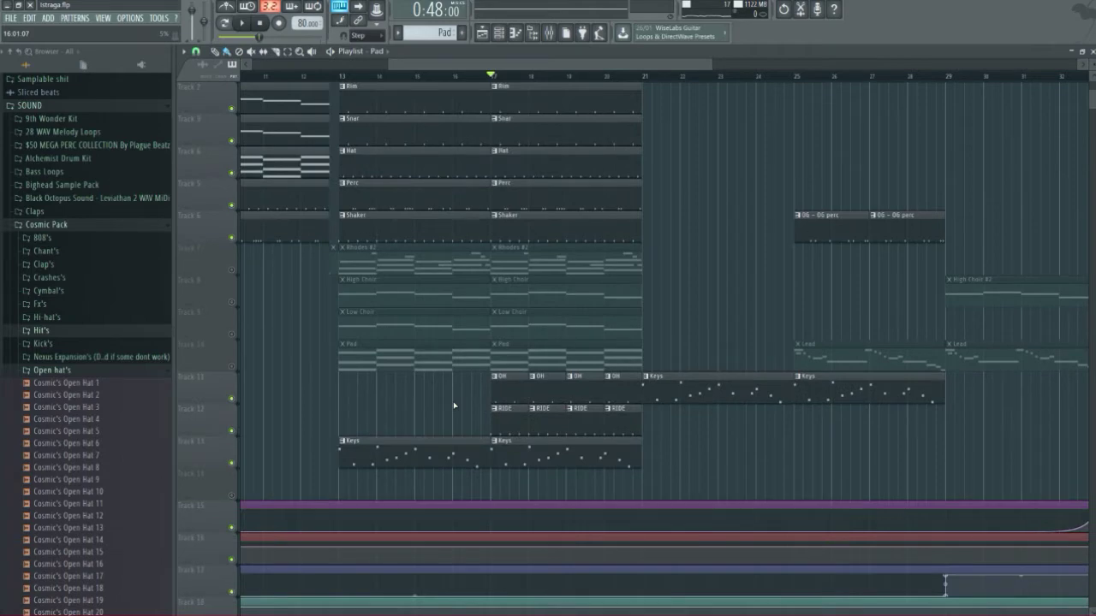
click(232, 463)
key(space)
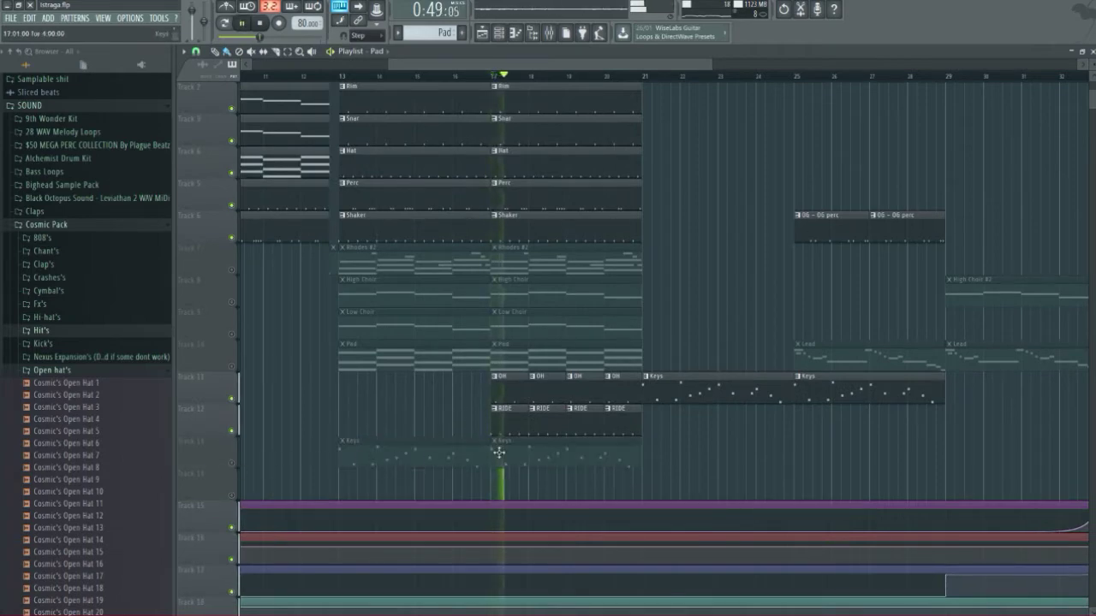
scroll(498, 452, up, 1)
ctrl+scroll(499, 452, down, 3)
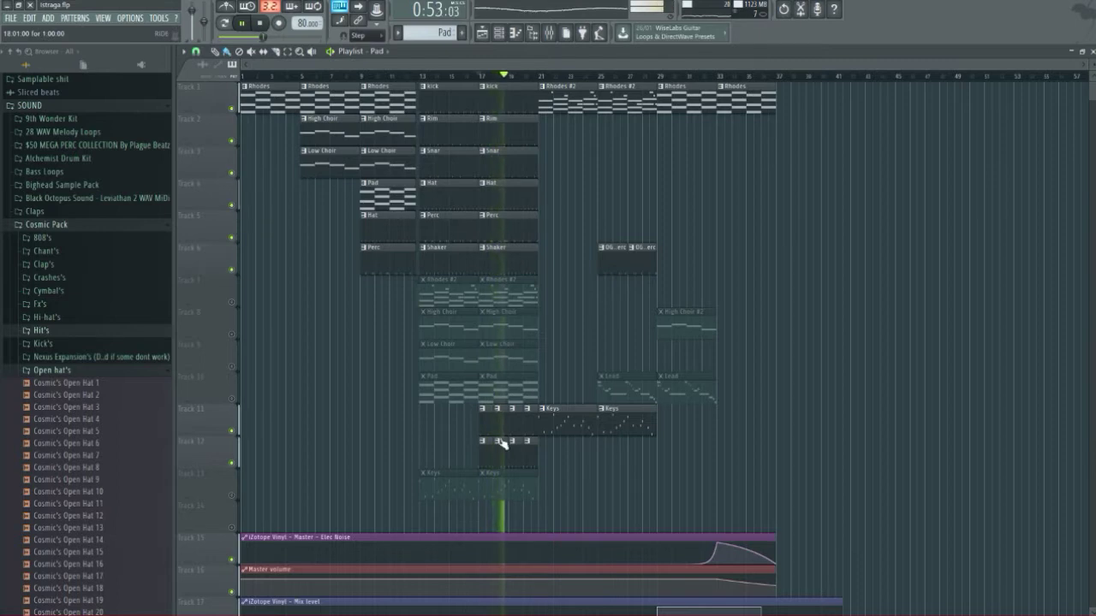
- Play the kick pattern in pattern mode and open the kick channel's sample settings
click(413, 85)
key(space)
click(226, 23)
click(242, 23)
click(499, 32)
click(715, 131)
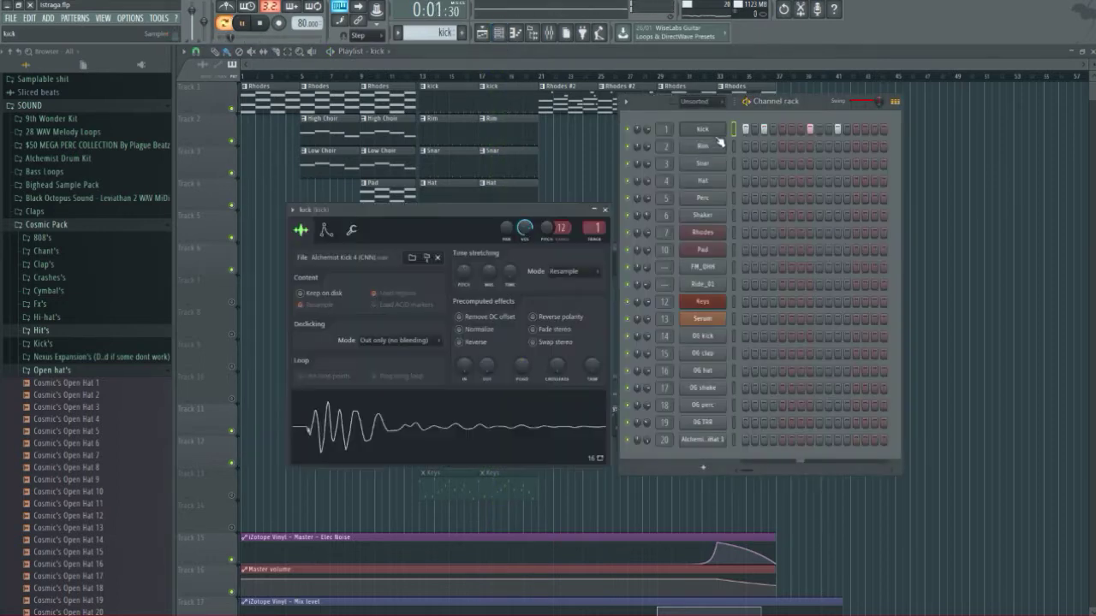
key(space)
- Check the kick's mixer track for effects, then close the mixer and the kick's sample settings
click(549, 32)
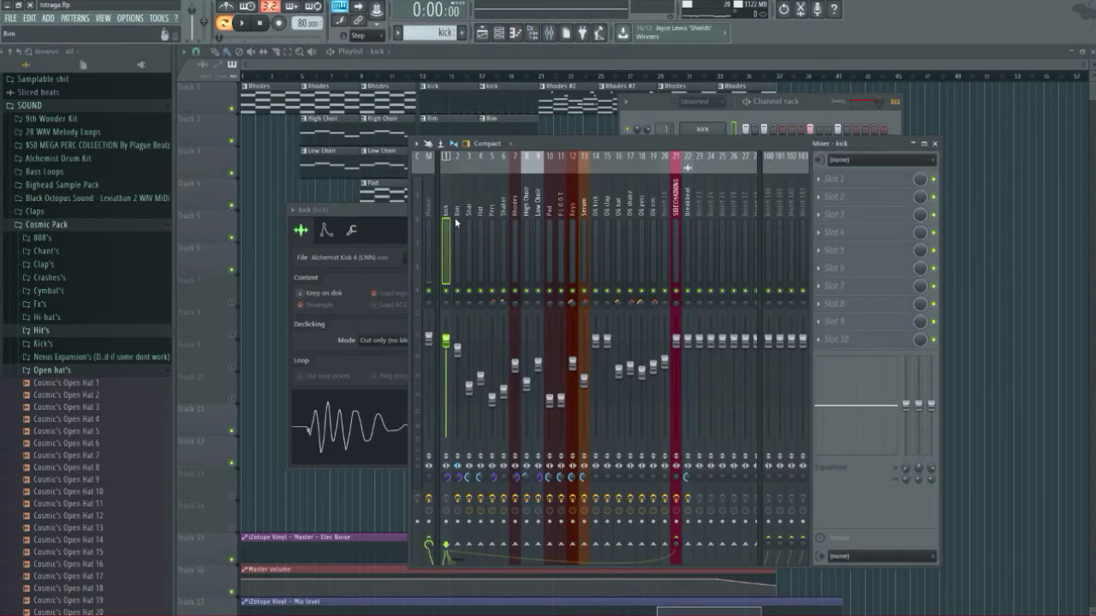
click(935, 144)
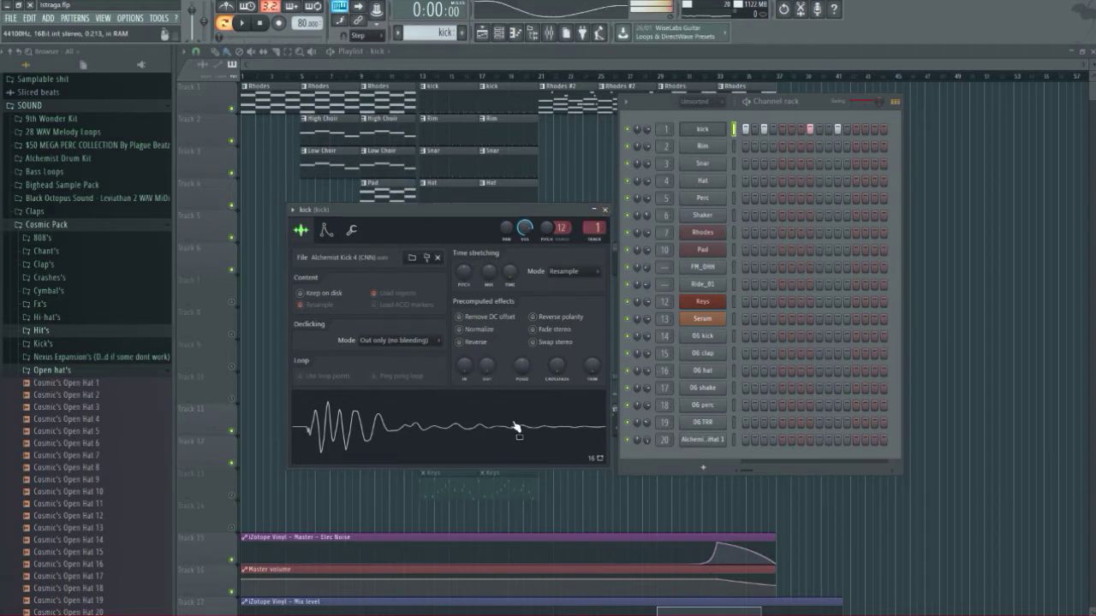
click(604, 210)
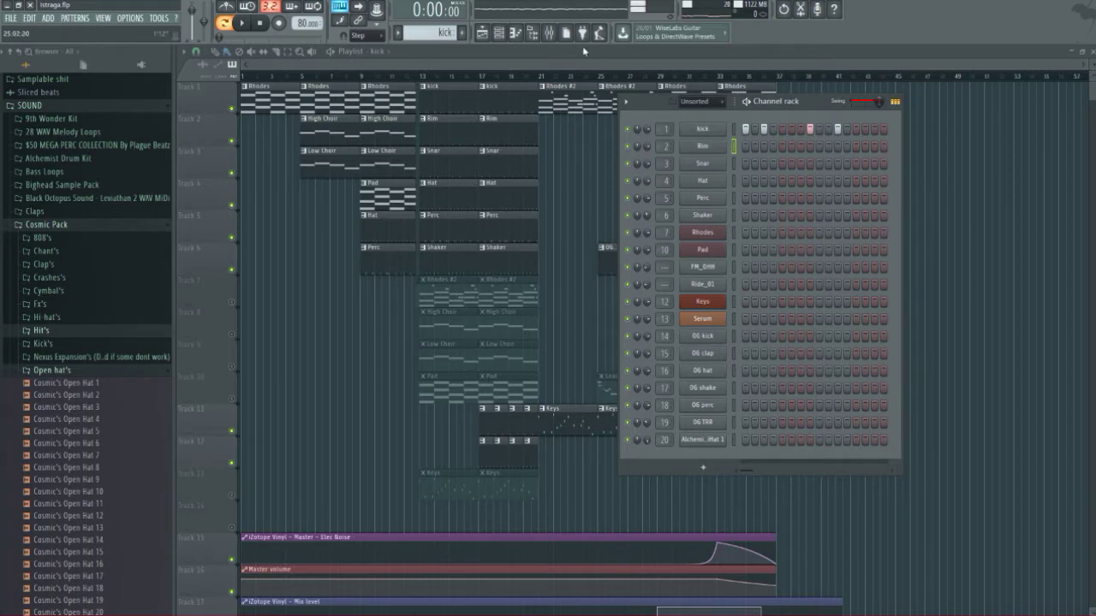
- Examine the Fruity Reeverb 2 settings on the Rim mixer track, then close the effect and the mixer
click(549, 33)
click(457, 241)
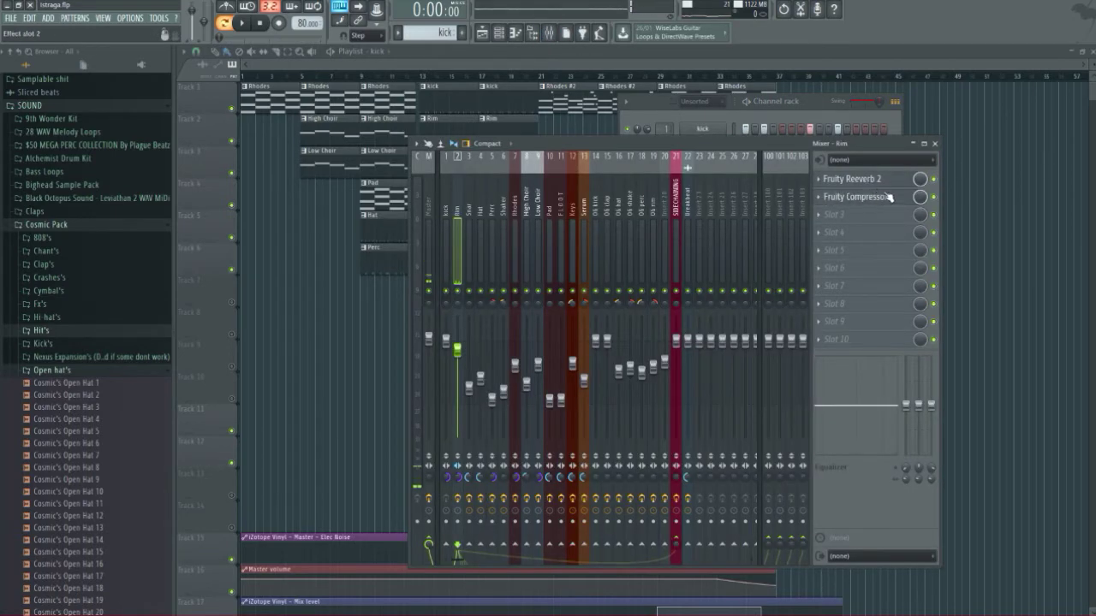
click(859, 179)
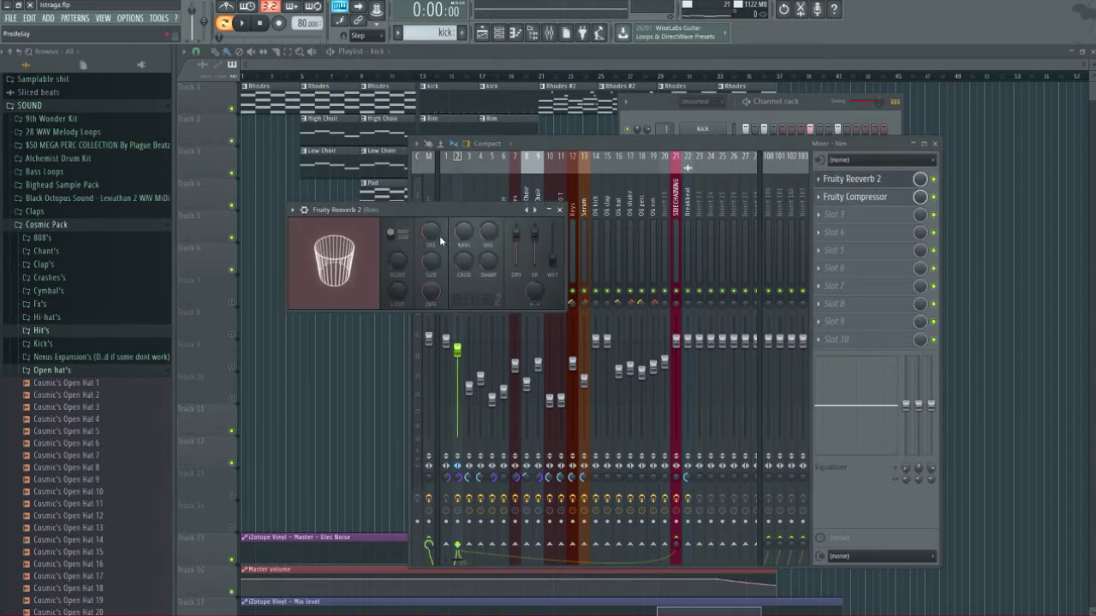
mouse_move(435, 233)
mouse_down()
mouse_move(431, 215)
mouse_move(434, 234)
mouse_up()
key(q)
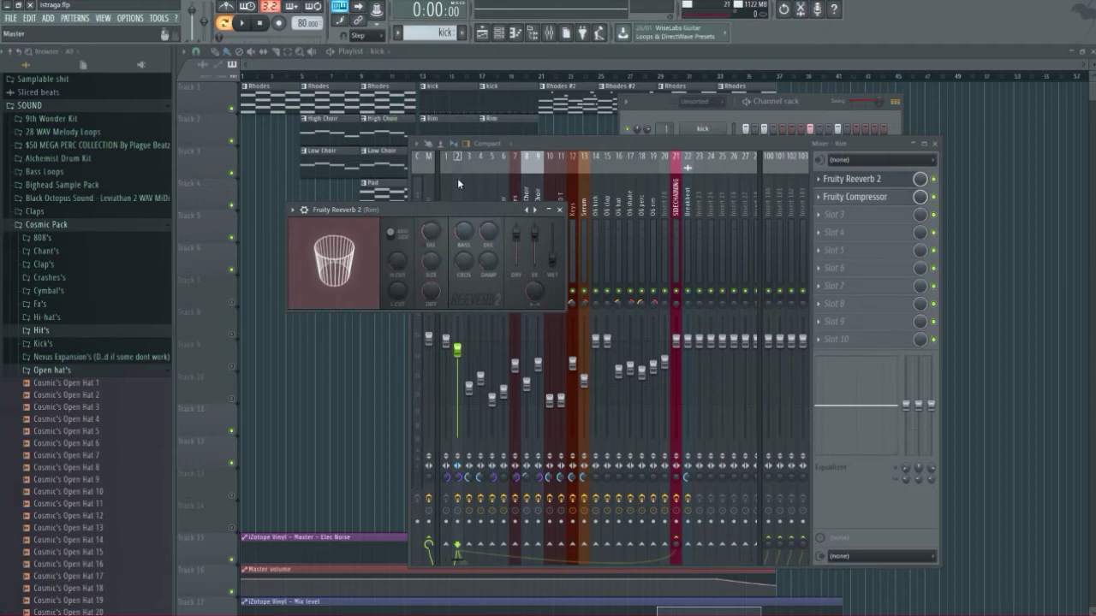
click(559, 211)
click(936, 144)
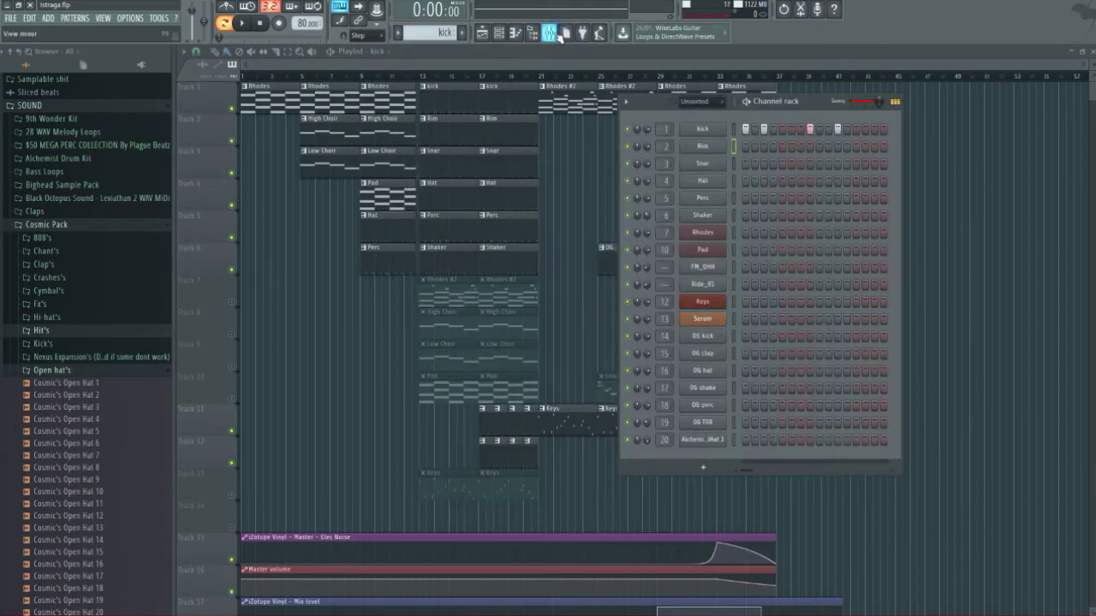
- Select the Snar channel and view the effects on its mixer track
click(559, 38)
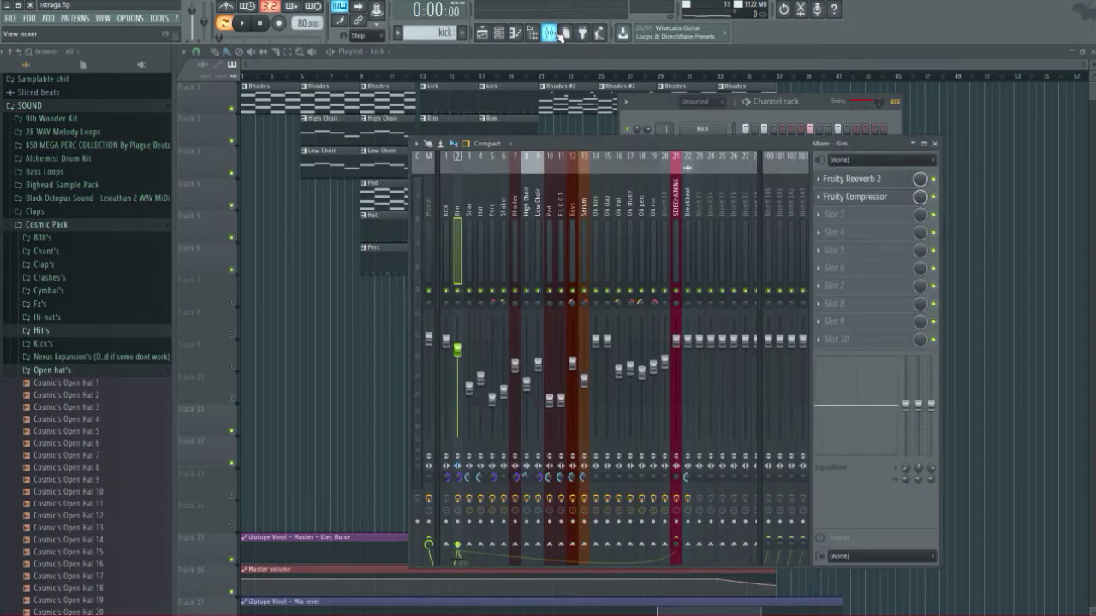
click(824, 108)
click(734, 167)
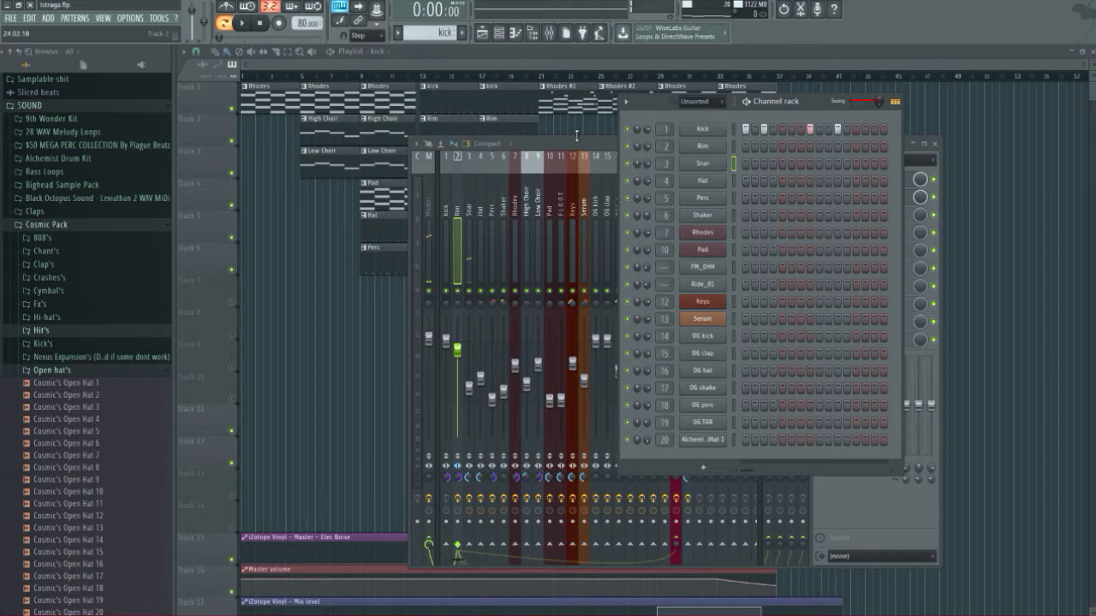
click(576, 137)
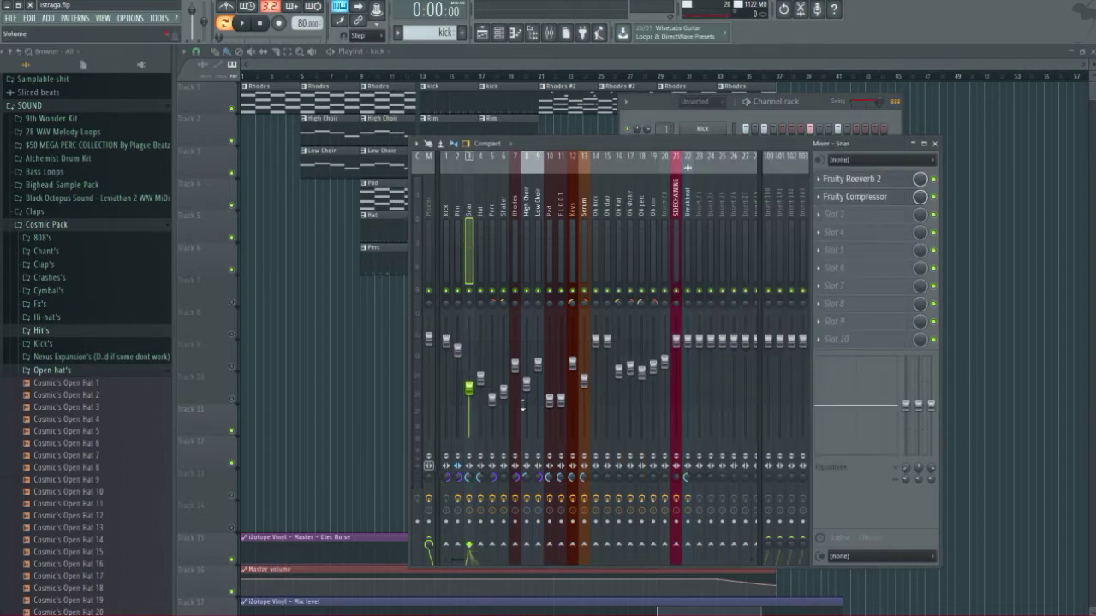
- Play the song from bar 13 with track 4 soloed, stop playback, and clear the solos so every track is active
click(501, 36)
drag(485, 78, 419, 90)
key(space)
right_click(230, 207)
key(space)
right_click(228, 211)
click(220, 234)
right_click(220, 235)
click(220, 235)
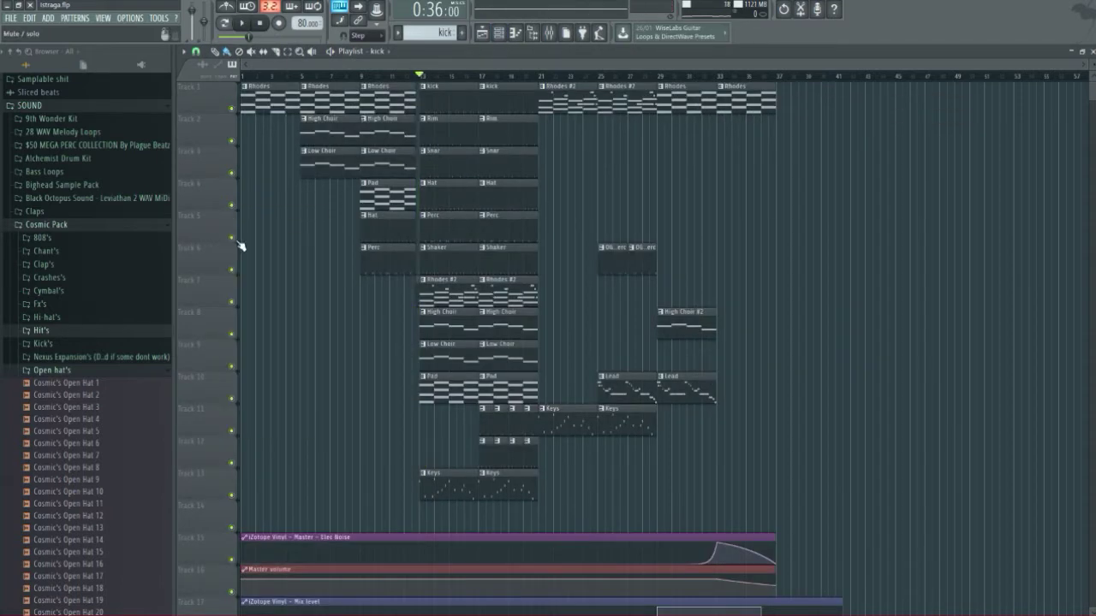
- Open the piano roll, select the Perc pattern, and play it on its own before stopping playback
click(515, 32)
click(397, 33)
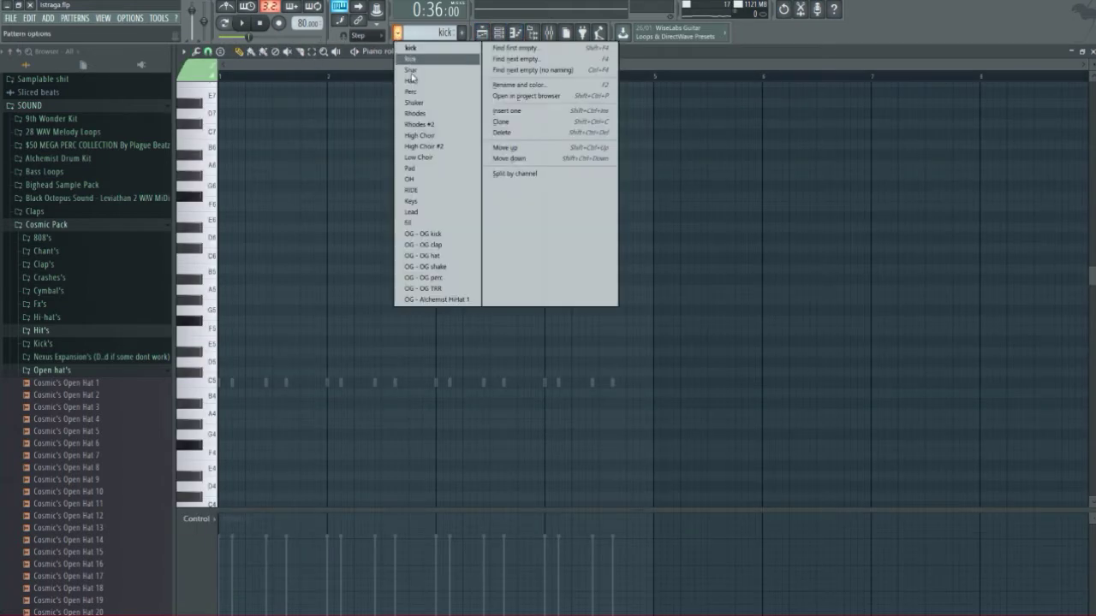
click(411, 92)
click(243, 24)
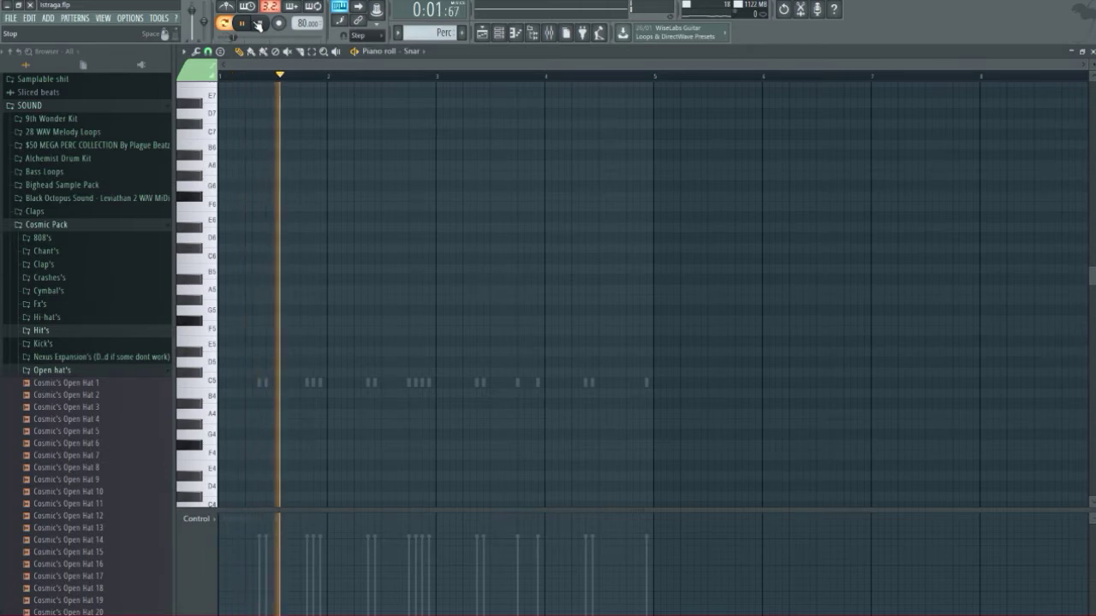
click(258, 23)
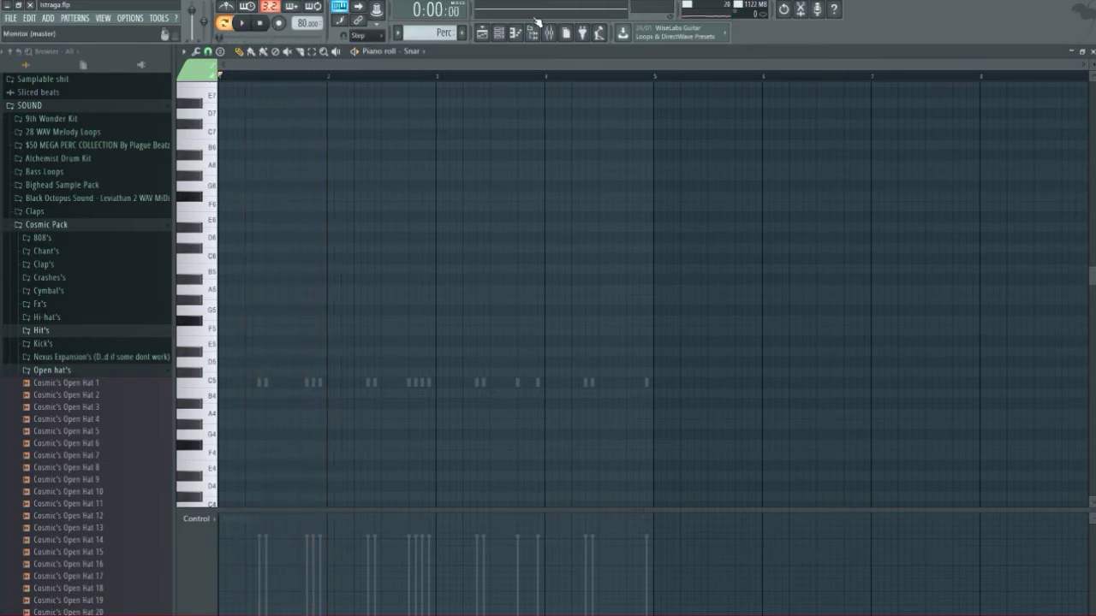
- Return to the playlist, select the Shaker pattern, and audition it on its own
click(482, 33)
click(445, 265)
click(244, 24)
click(243, 24)
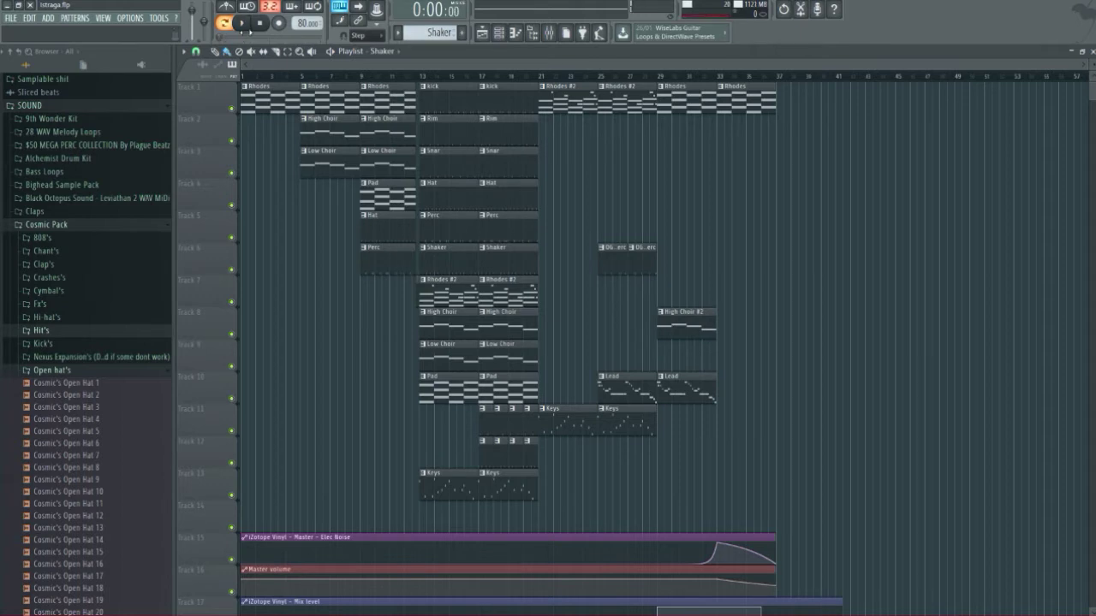
- View the RIDE pattern's steps in the channel rack and play the song briefly from bar 17
scroll(419, 259, up, 3)
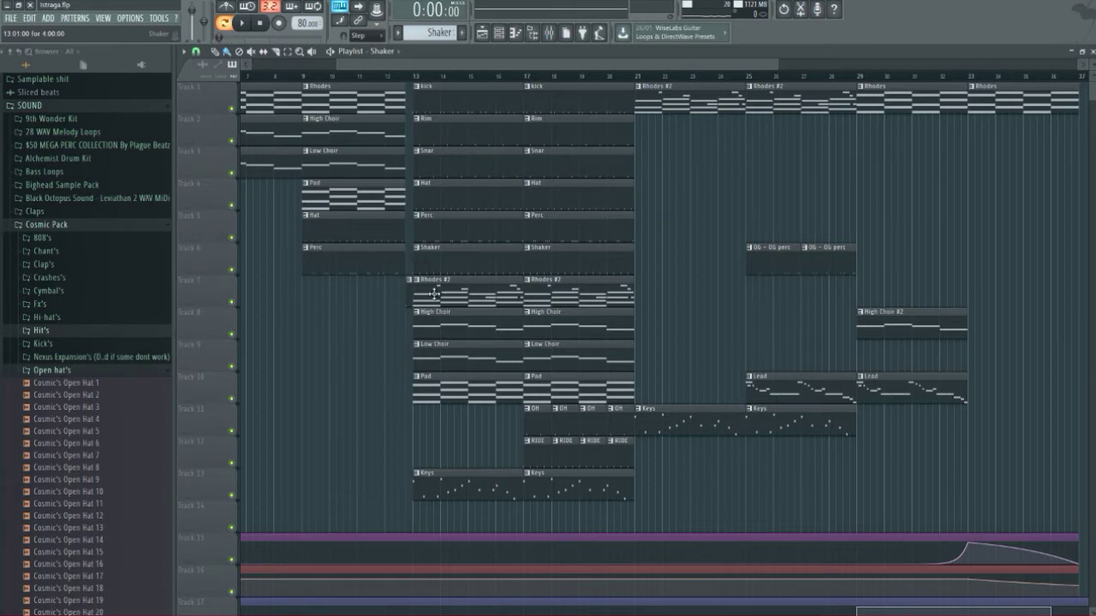
scroll(495, 427, up, 4)
click(465, 76)
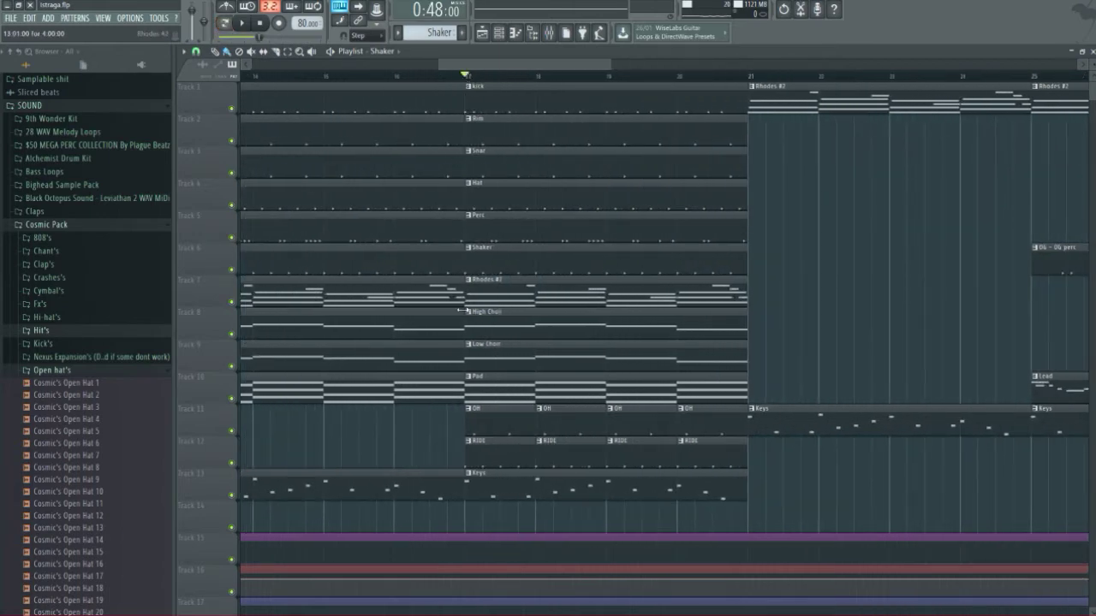
click(498, 462)
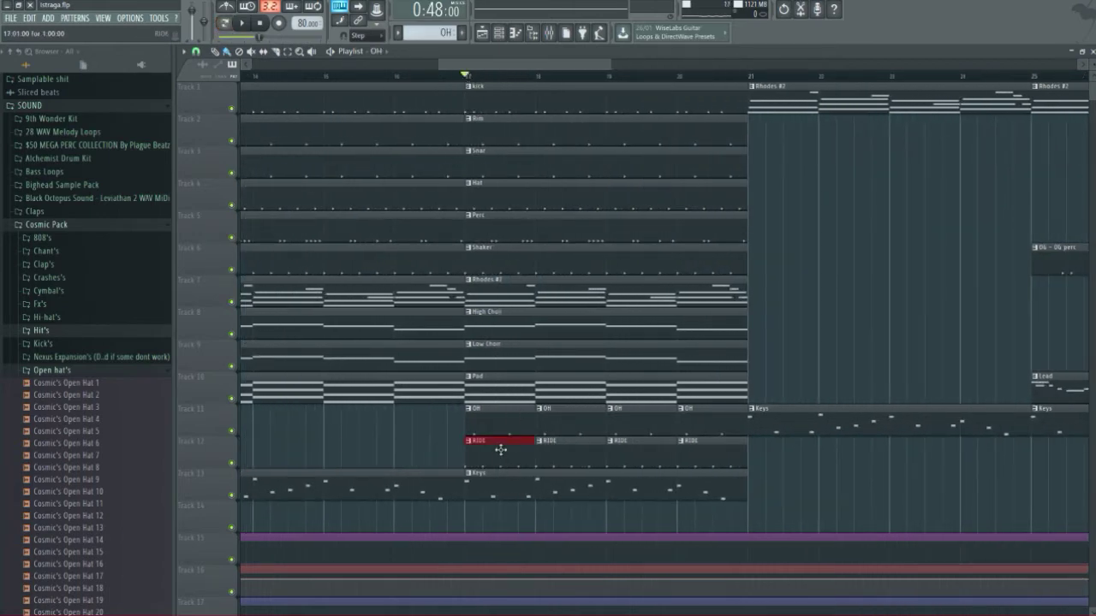
click(501, 449)
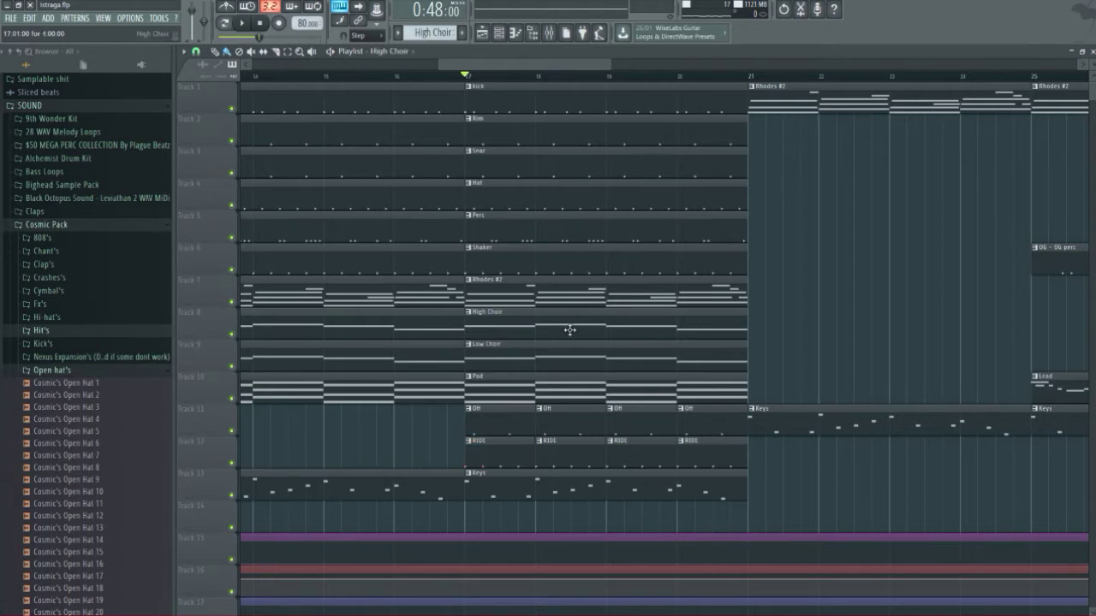
scroll(501, 445, up, 2)
click(500, 34)
key(space)
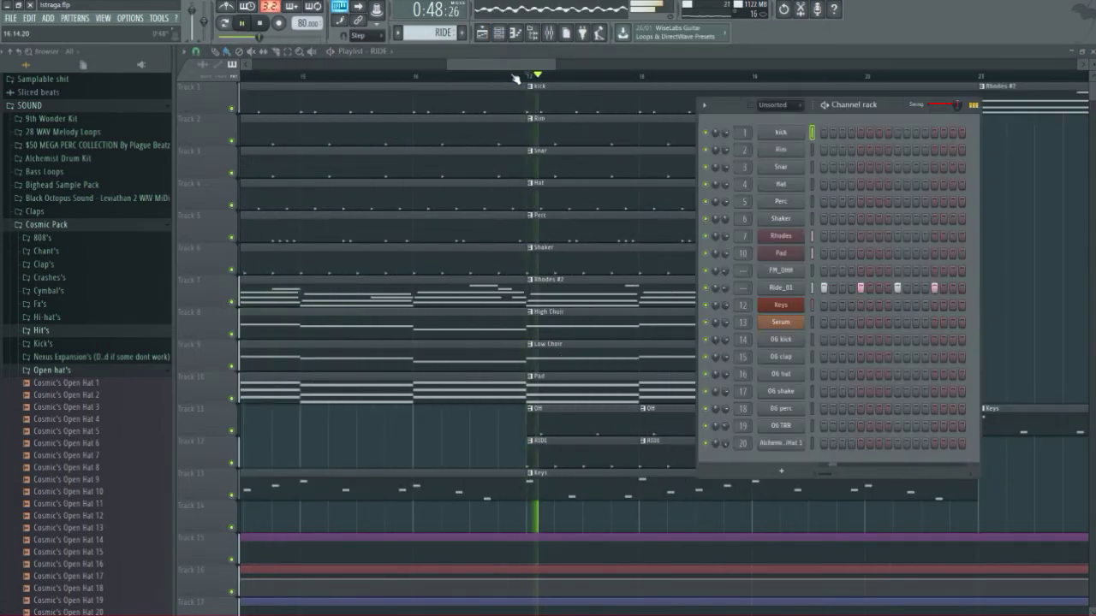
key(space)
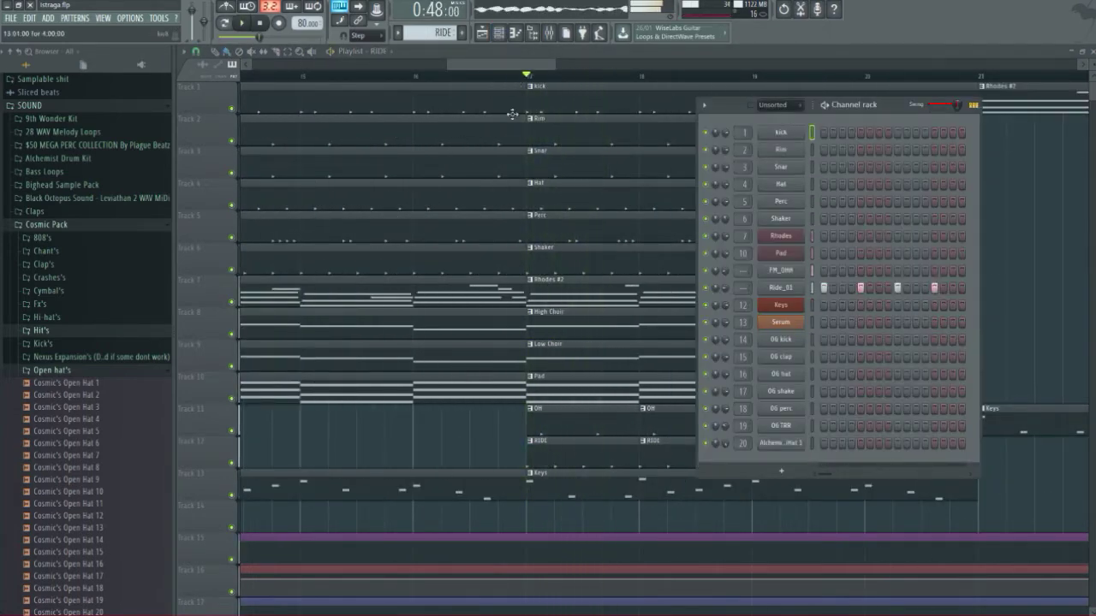
- View the OH pattern's steps in the channel rack, audition the pattern on its own, and close the rack
key(F6)
click(499, 33)
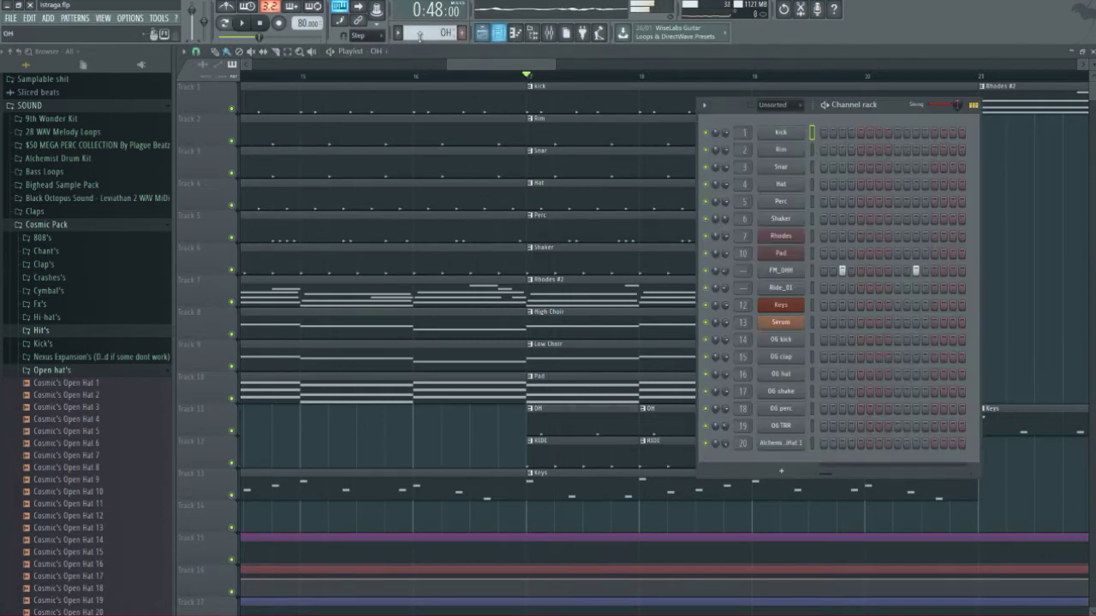
click(236, 23)
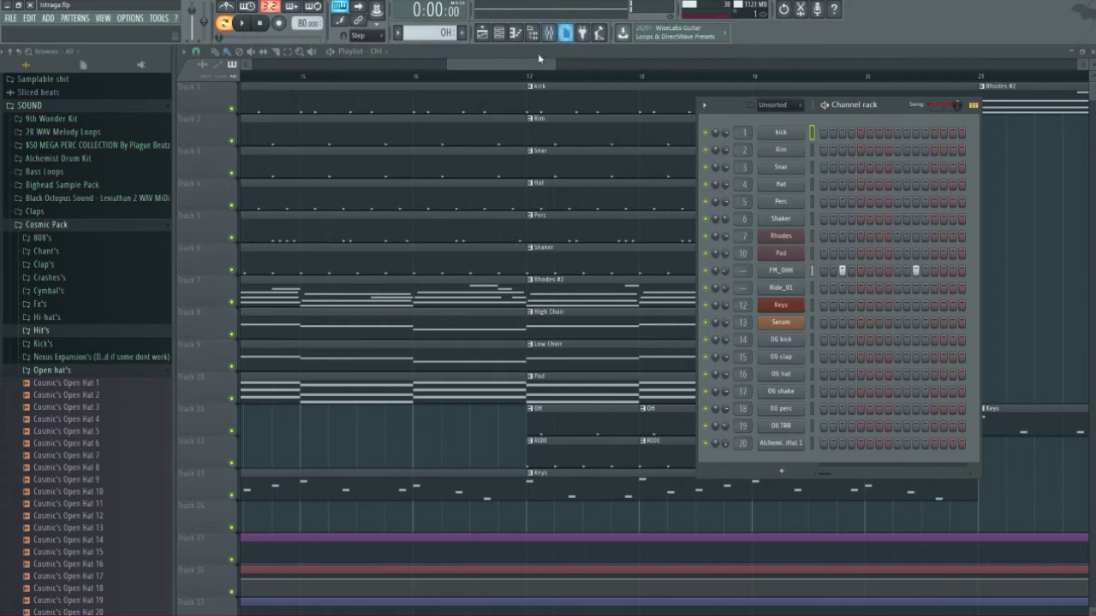
key(F6)
- Move the song position to bar 25, where the lead melody enters, and audition the Lead pattern on its own
scroll(753, 362, down, 5)
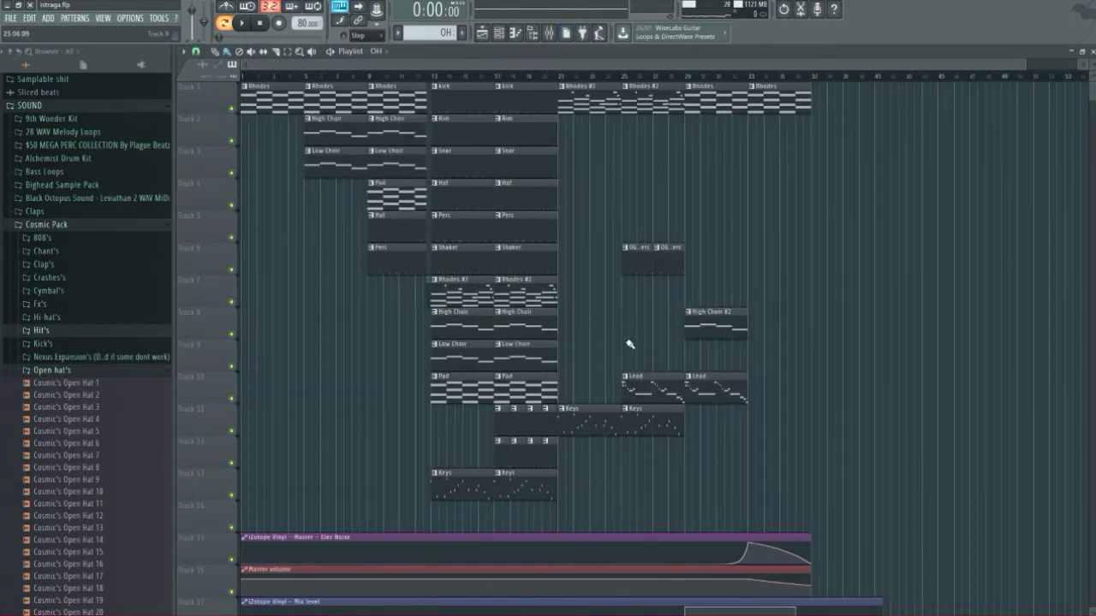
scroll(587, 306, down, 10)
scroll(570, 381, up, 10)
scroll(610, 355, down, 10)
scroll(588, 342, up, 10)
scroll(617, 214, up, 5)
click(604, 76)
drag(628, 88, 657, 89)
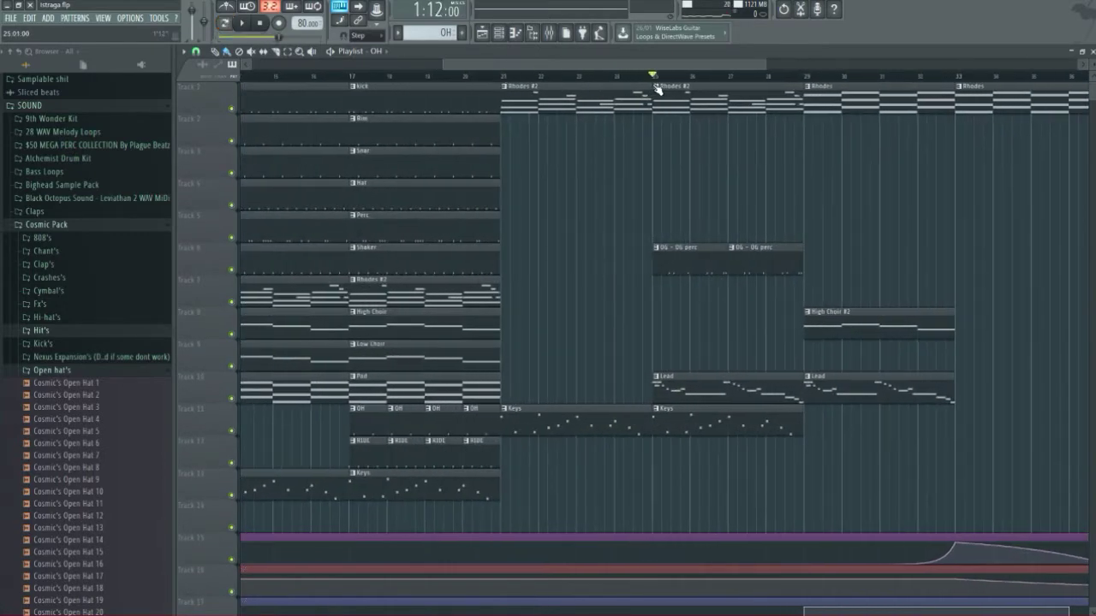
click(244, 24)
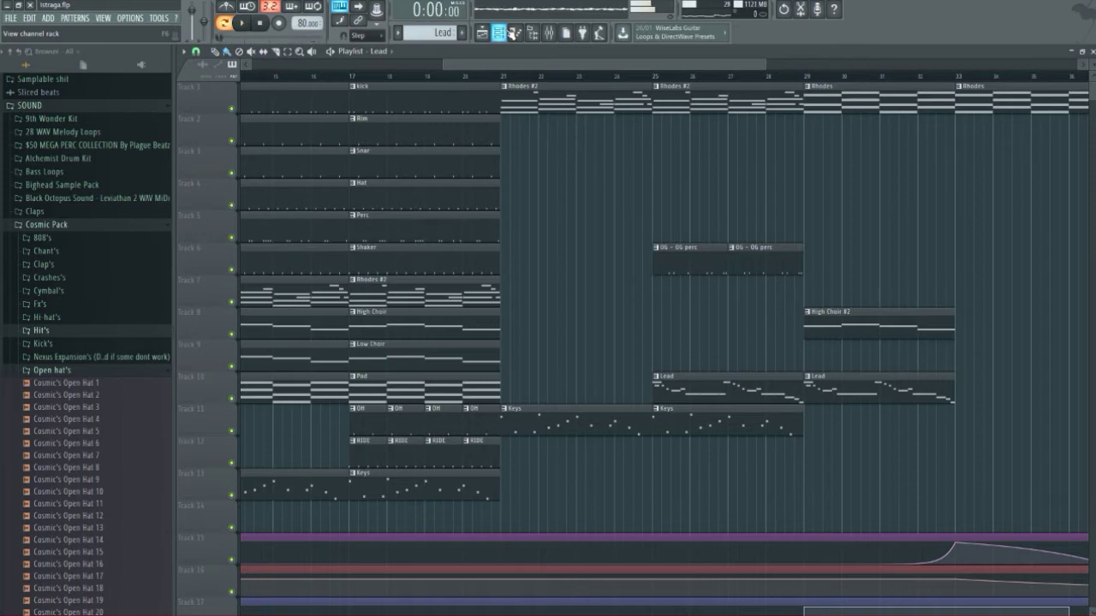
- Open the lead's Serum synth and examine its oscillator, filter, envelope and effects settings
click(498, 32)
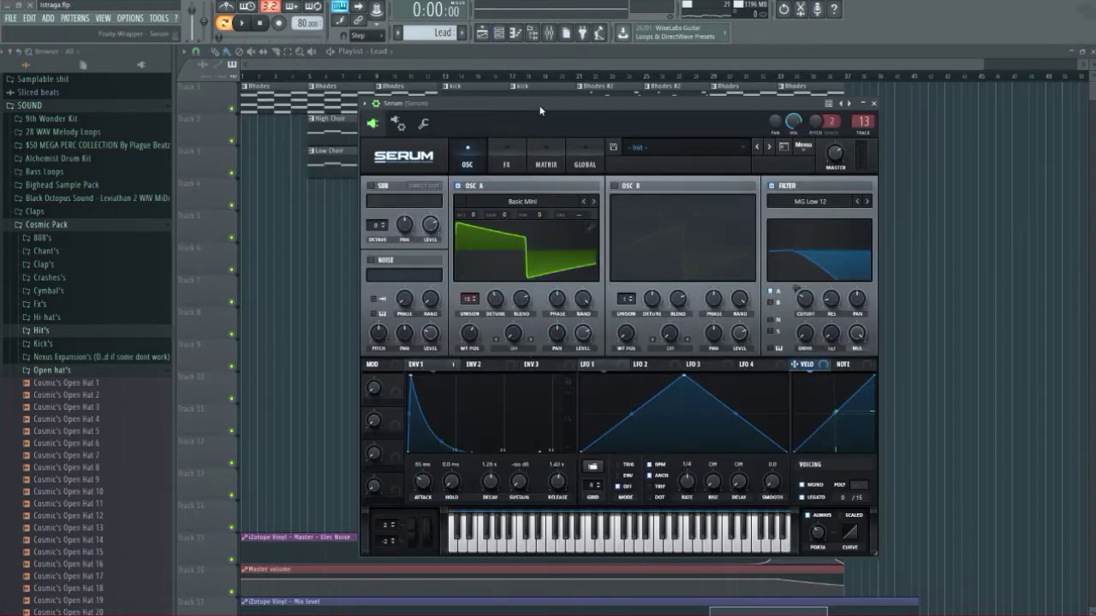
drag(540, 109, 500, 120)
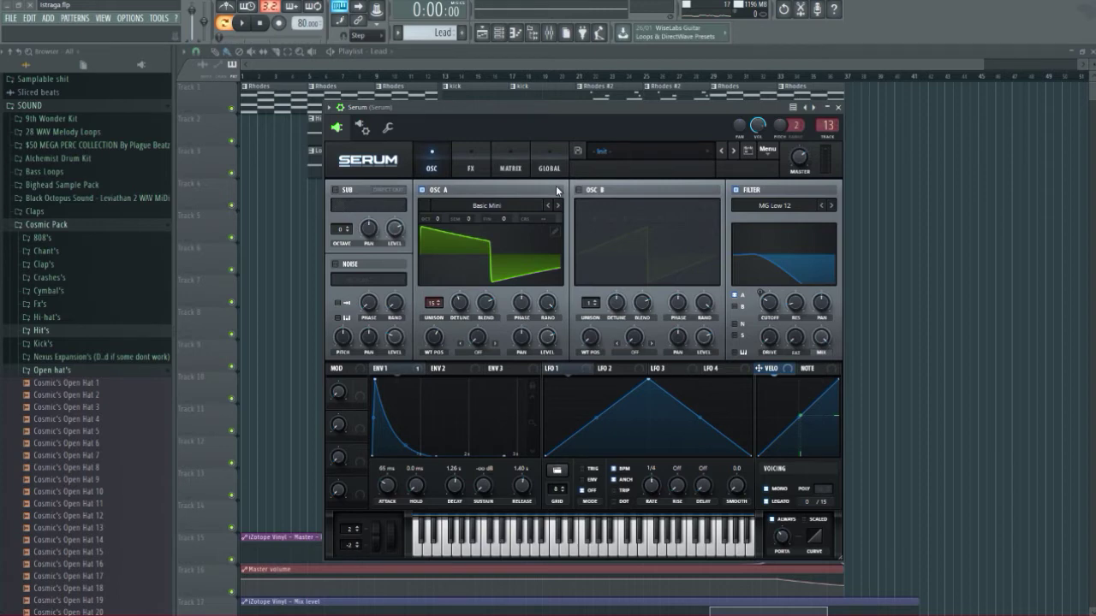
drag(458, 308, 463, 308)
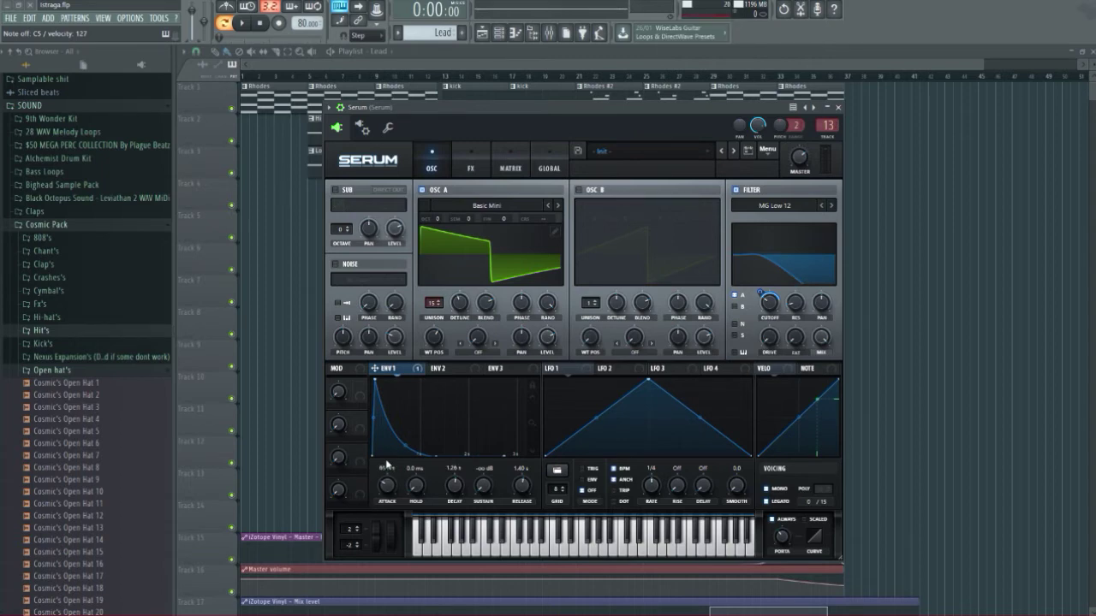
click(468, 163)
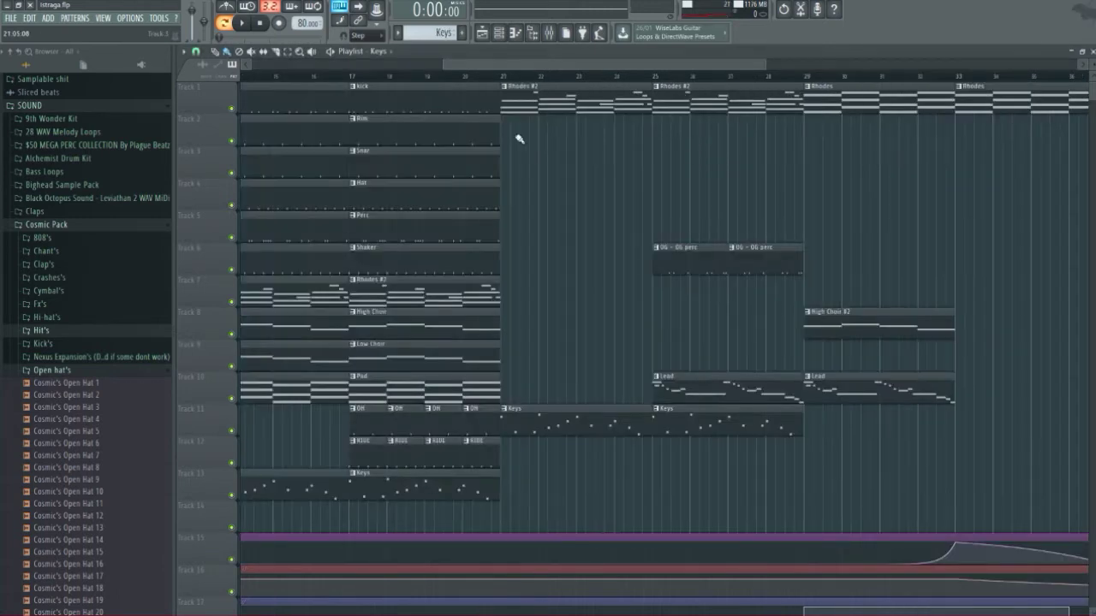
- Open the Keys channel's Morphine synth and load the KBD Crystal Keys NUC preset from the Keyboards bank
click(499, 33)
click(798, 304)
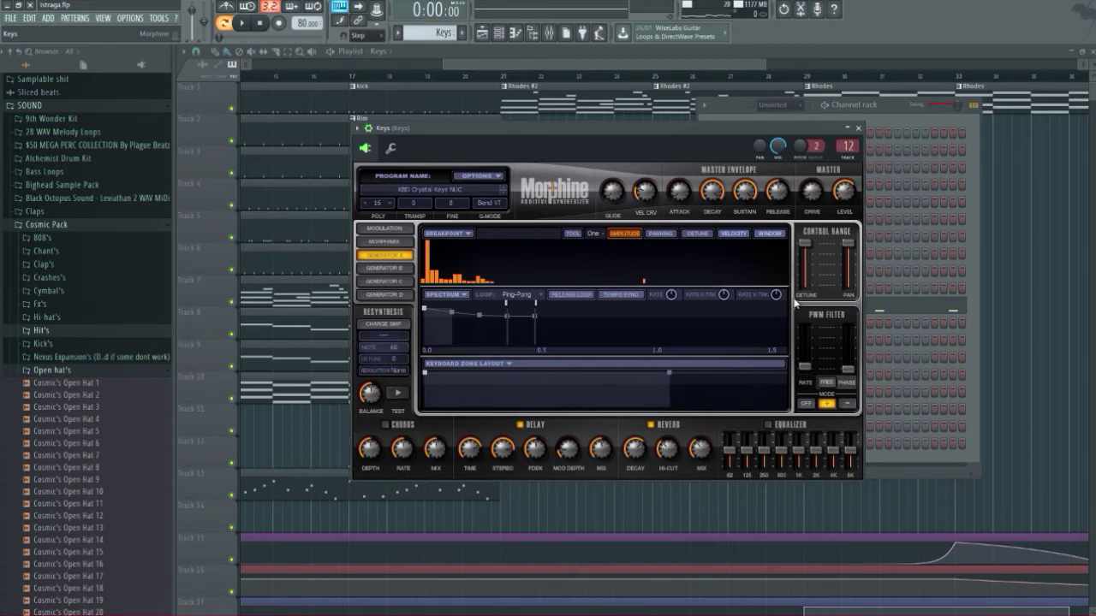
drag(469, 131, 439, 140)
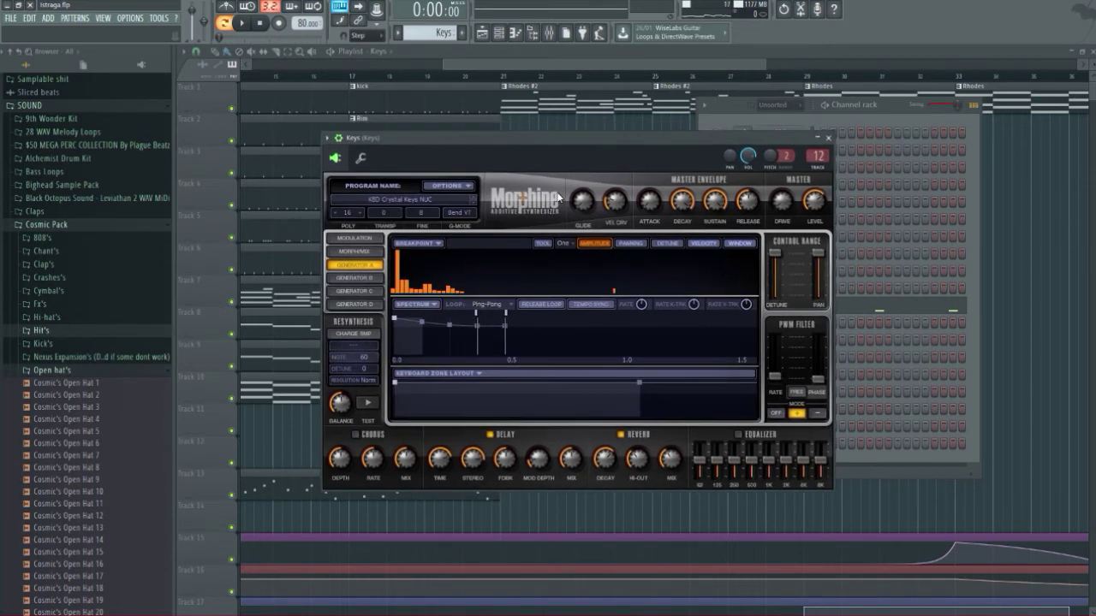
click(477, 202)
click(480, 256)
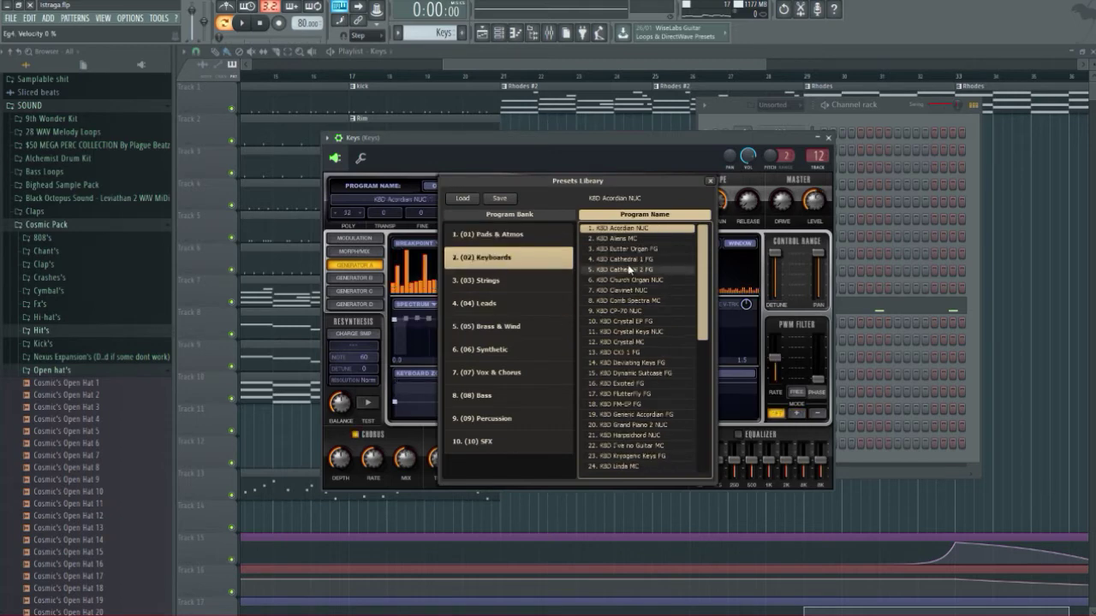
click(633, 332)
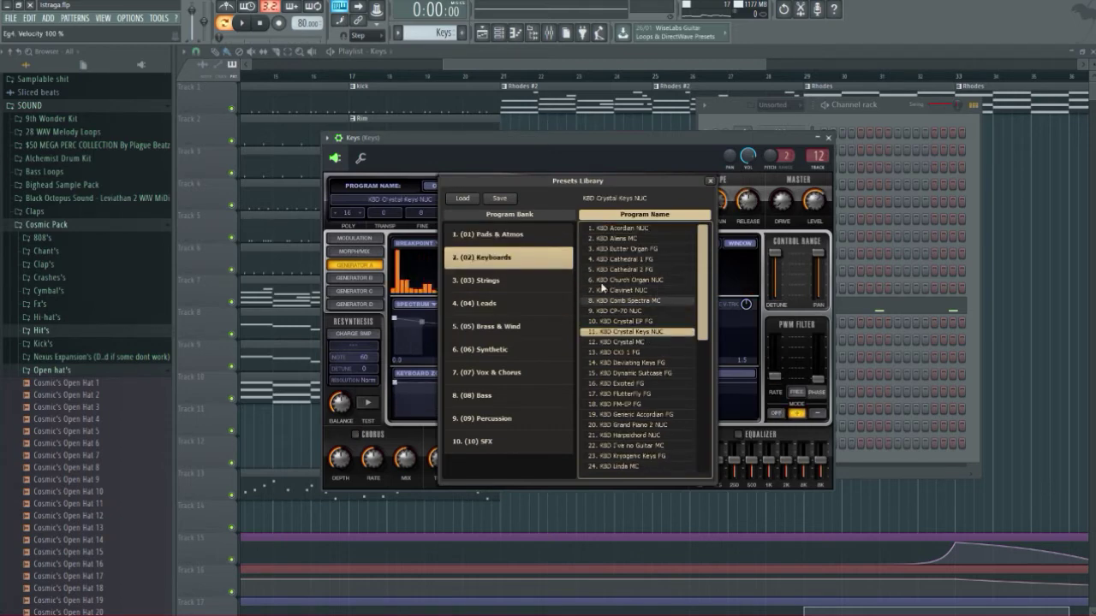
click(709, 181)
- Audition the Keys pattern, then close the Morphine window and move the channel rack aside
click(244, 23)
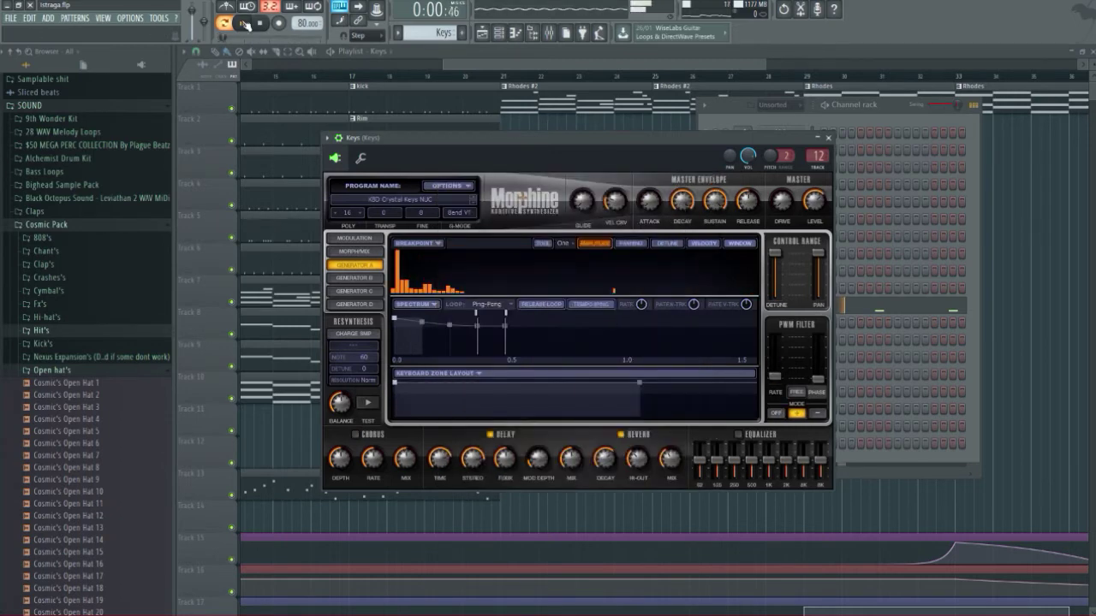
click(261, 24)
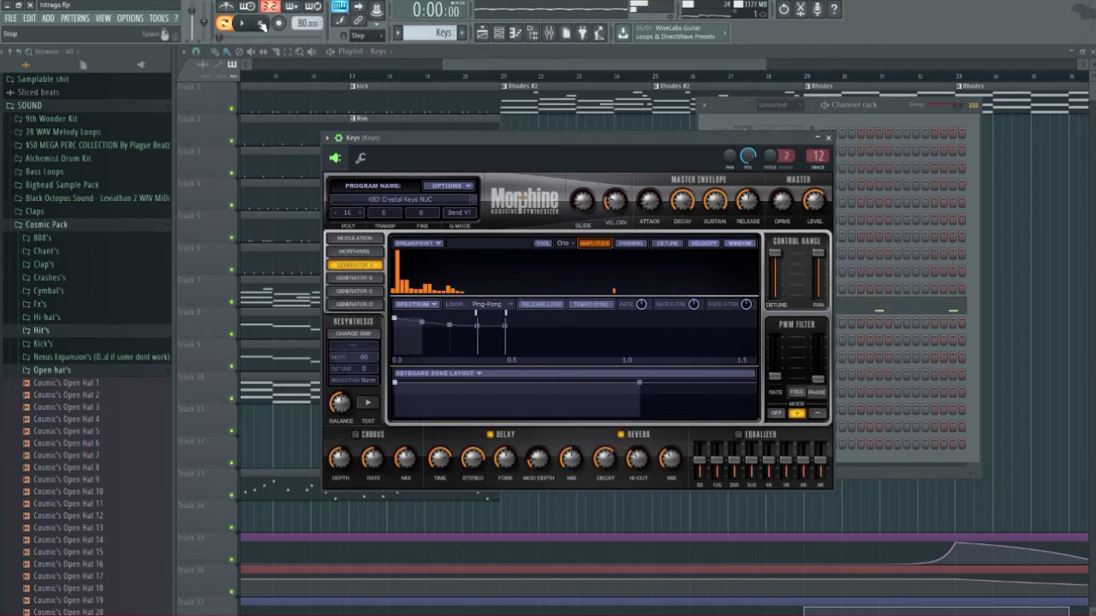
click(830, 137)
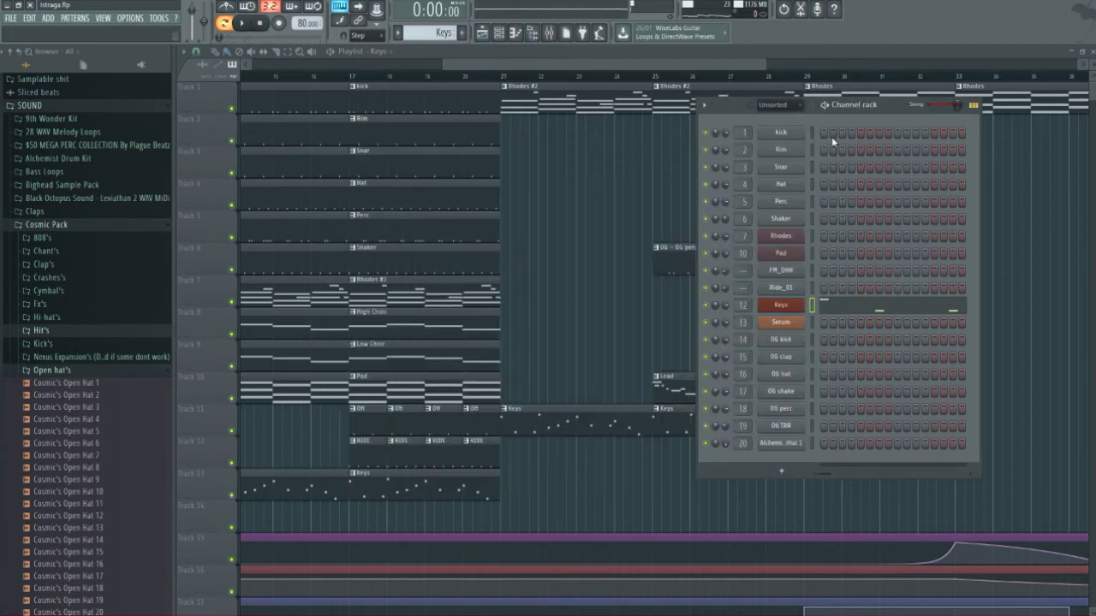
drag(893, 106, 642, 156)
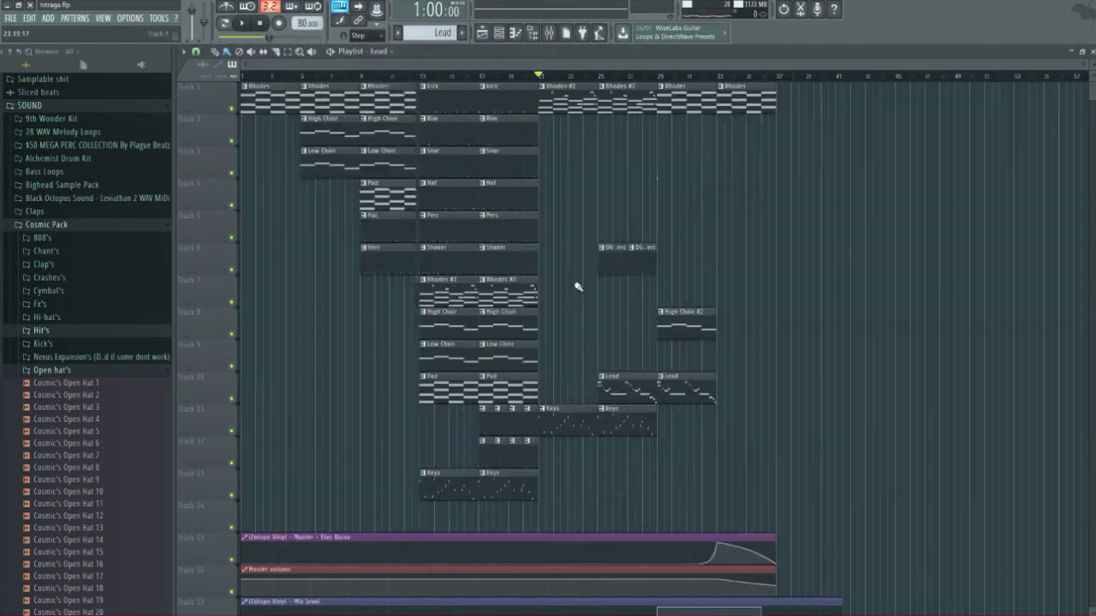
- Play the song from bar 21 through the breakbeat section, then stop playback
scroll(533, 526, down, 5)
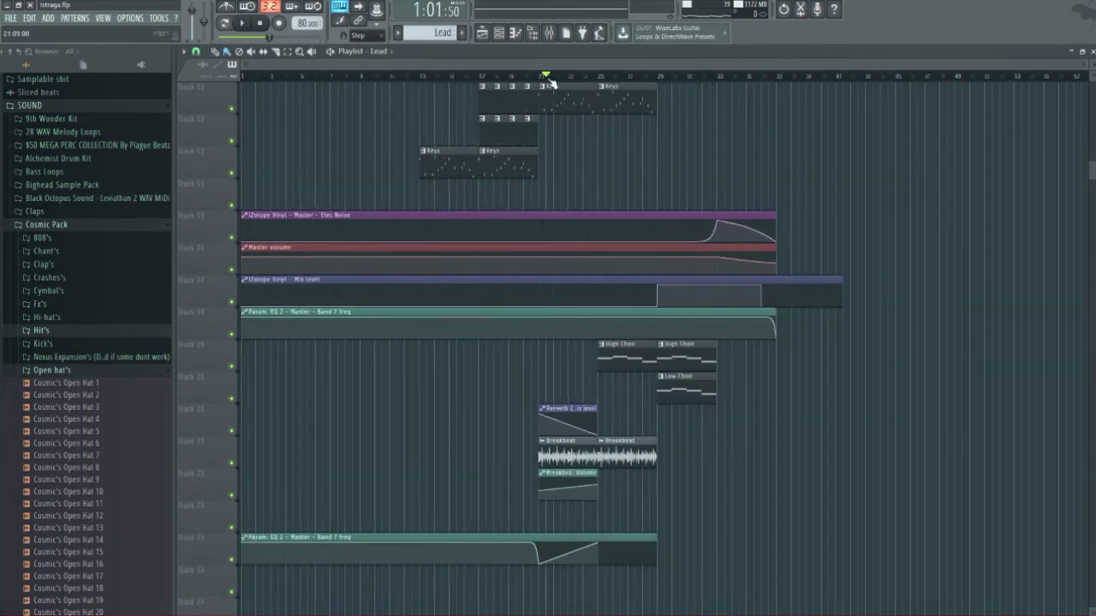
scroll(534, 266, up, 5)
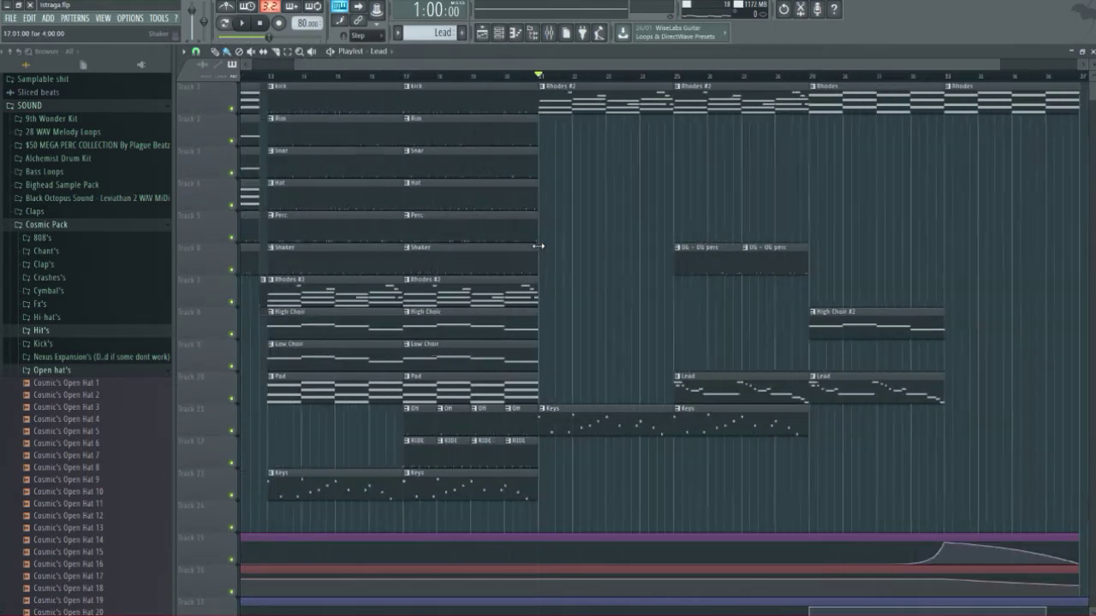
key(space)
scroll(536, 235, down, 8)
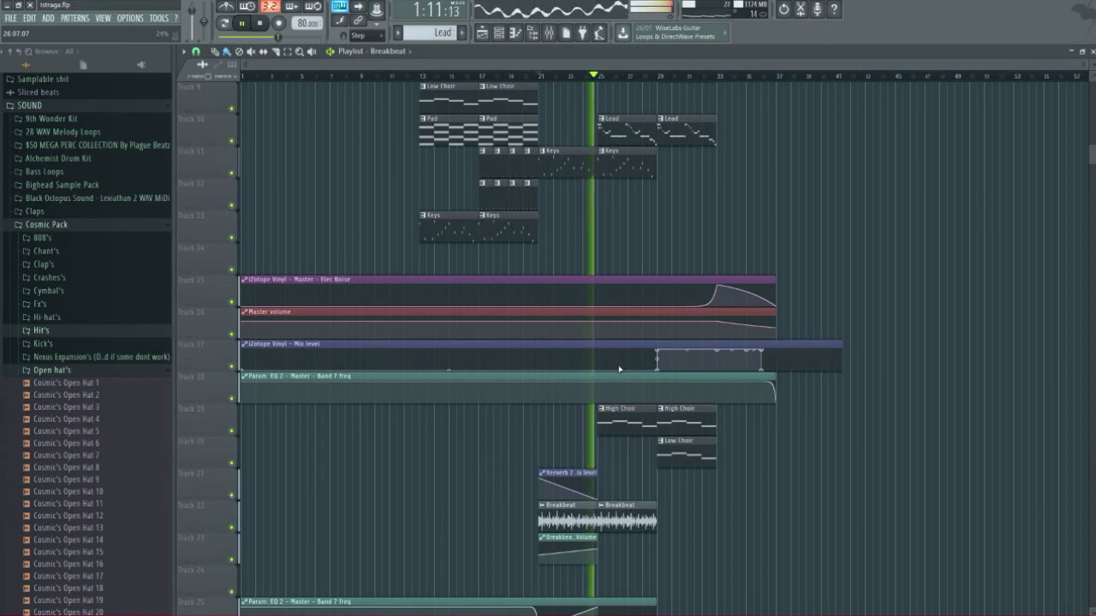
key(space)
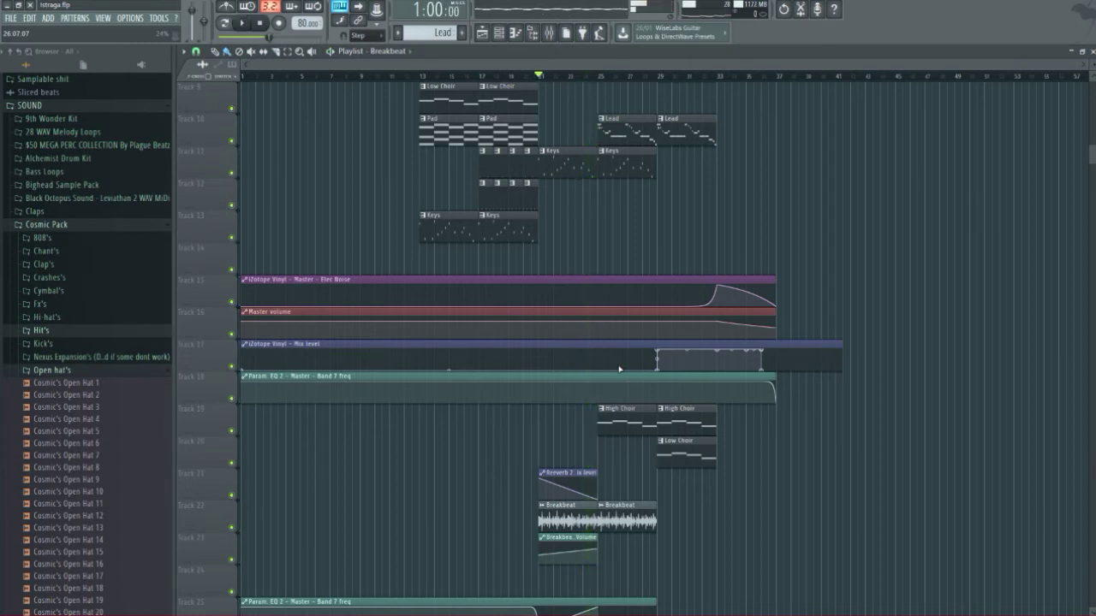
- Open the Breakbeat sample's settings and its mixer track, and audition the loop with its three effects bypassed
click(499, 33)
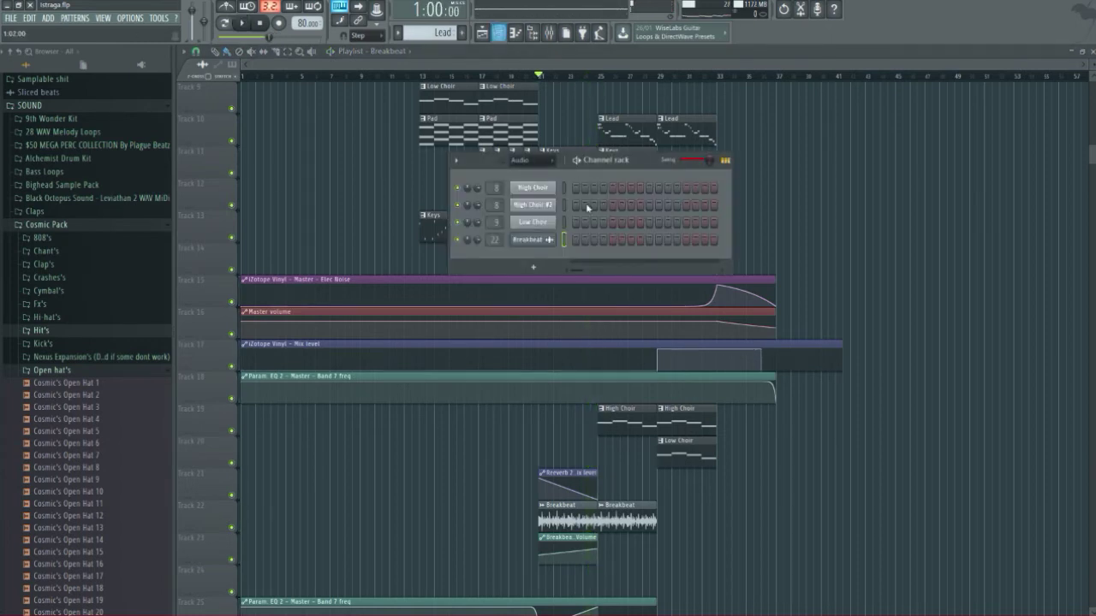
click(527, 240)
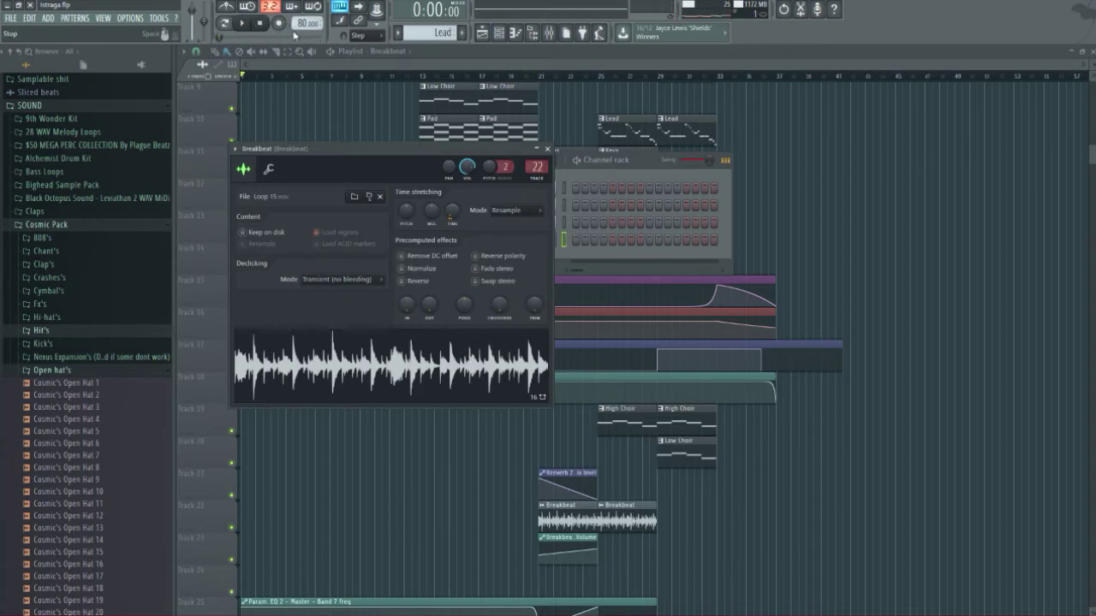
click(549, 33)
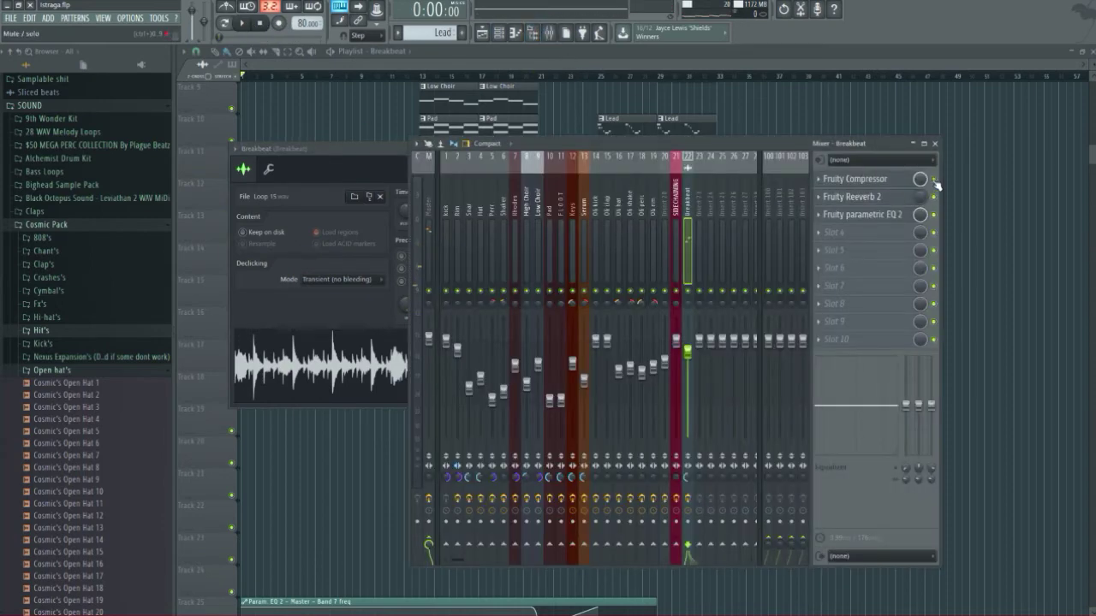
click(369, 154)
click(394, 369)
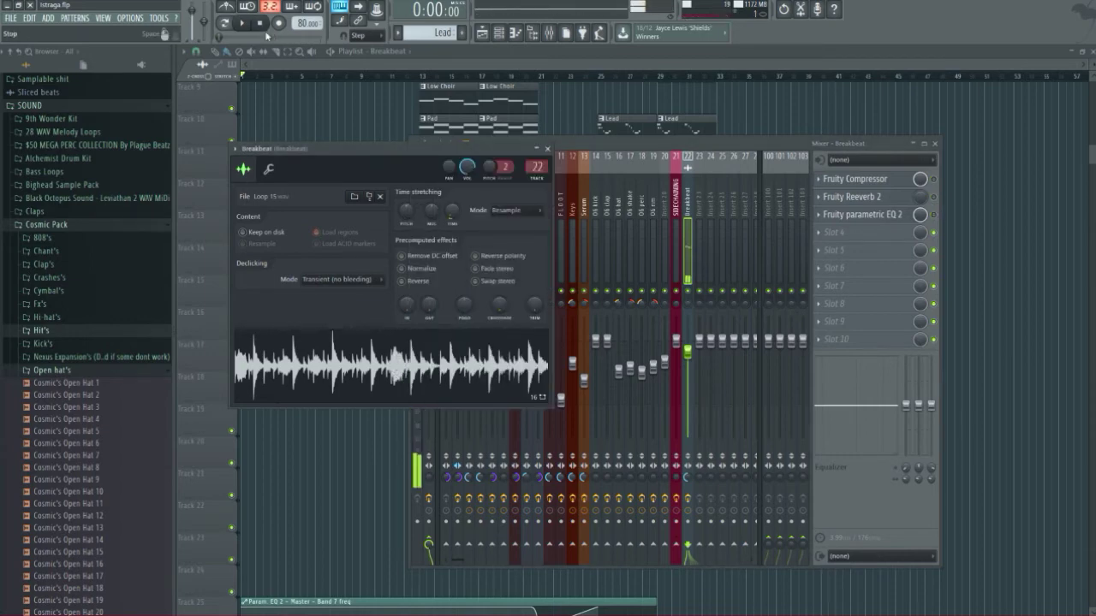
- Re-enable the Breakbeat track's compressor and EQ while auditioning the loop, and open its Parametric EQ 2 and Reeverb 2 settings
click(937, 180)
click(394, 177)
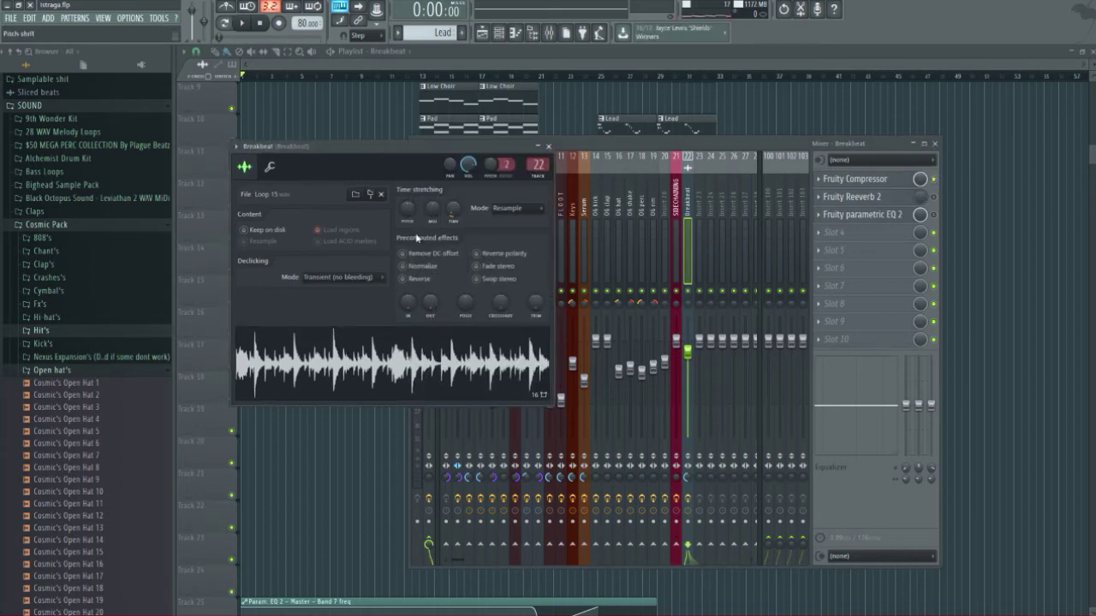
click(417, 372)
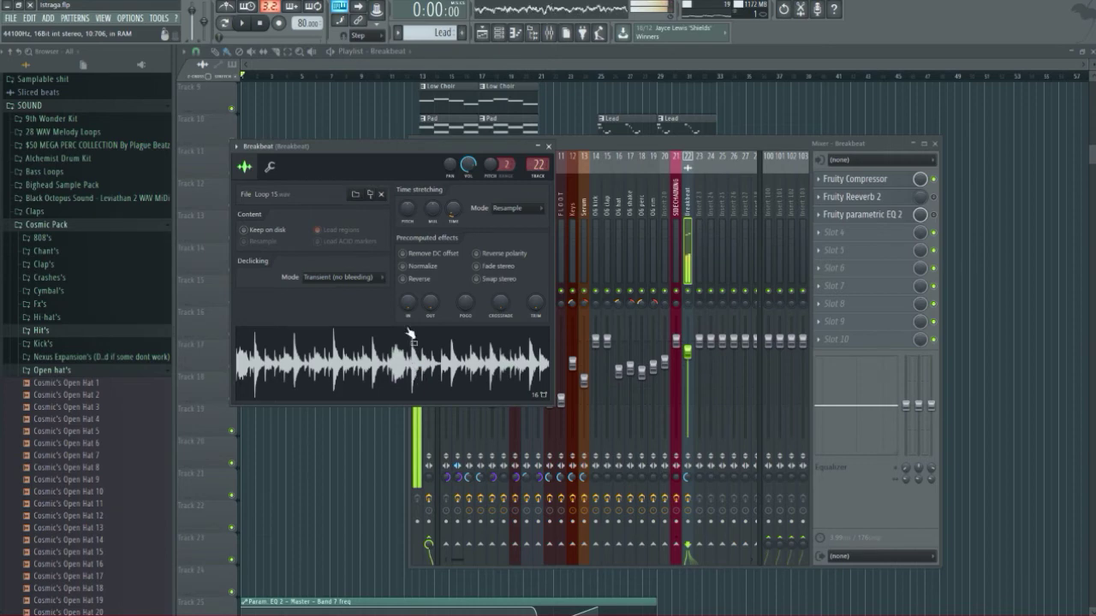
click(939, 215)
click(861, 214)
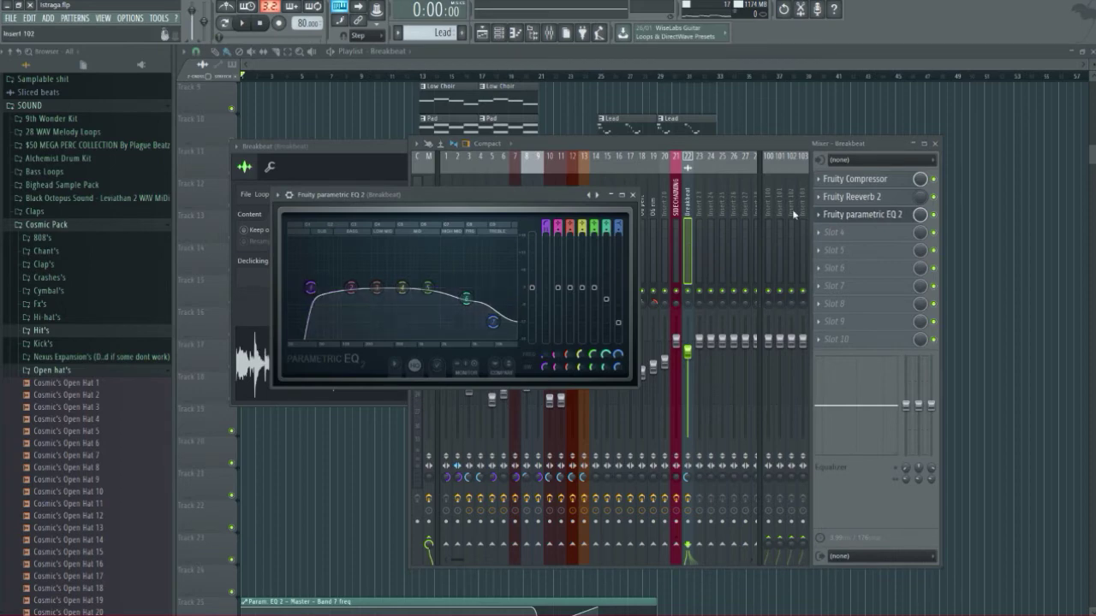
click(860, 197)
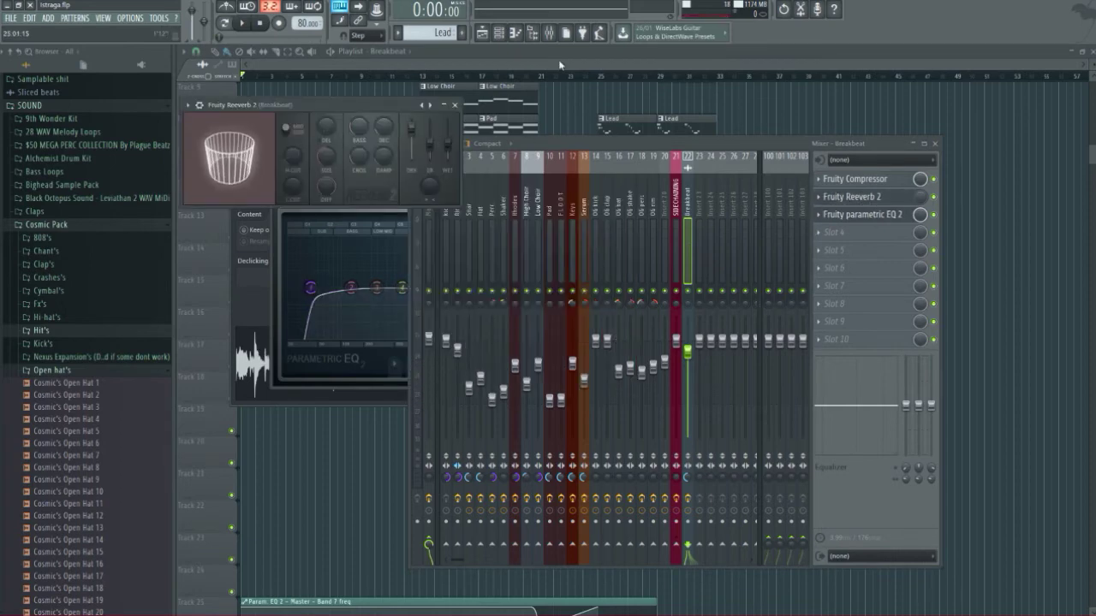
- Close the plugin windows and examine the reverb mix, Breakbeat volume and EQ frequency automation clips around bar 21
key(F12)
scroll(584, 270, up, 4)
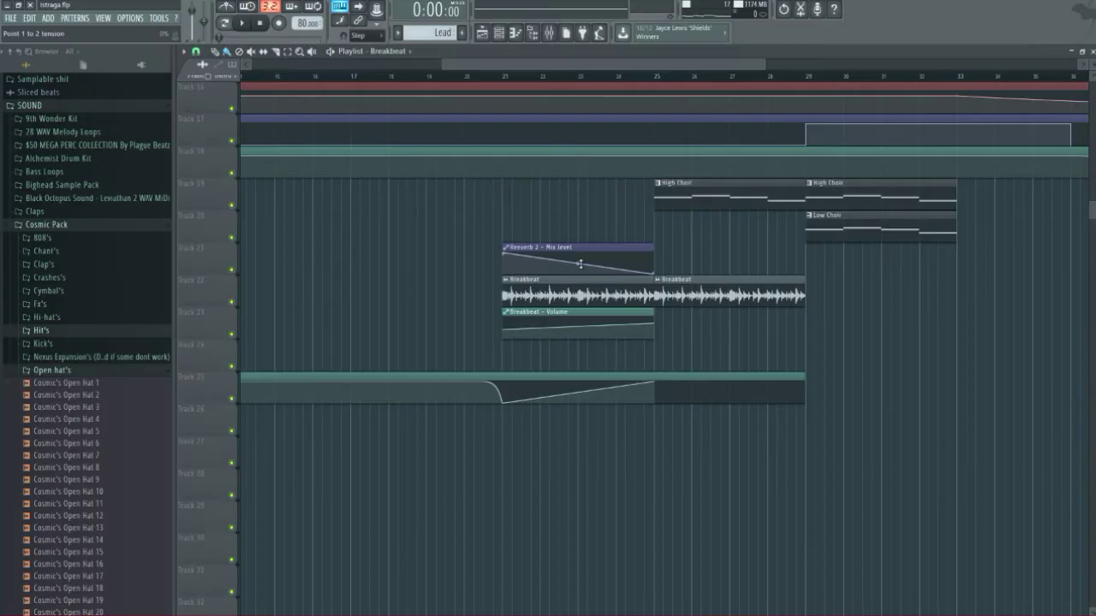
scroll(519, 231, up, 5)
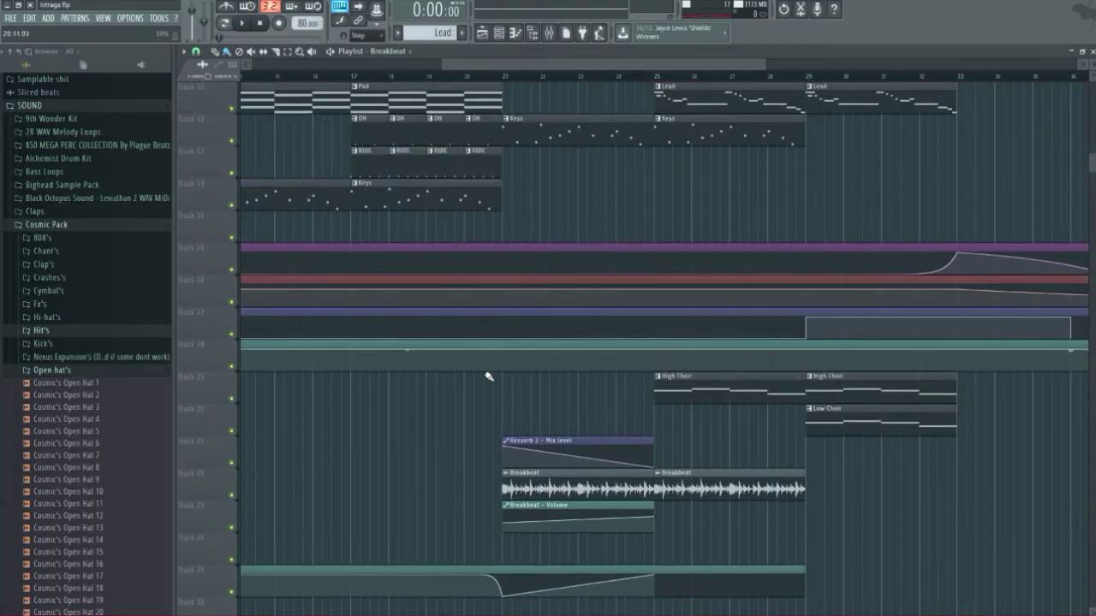
ctrl+scroll(493, 345, up, 4)
scroll(538, 428, down, 6)
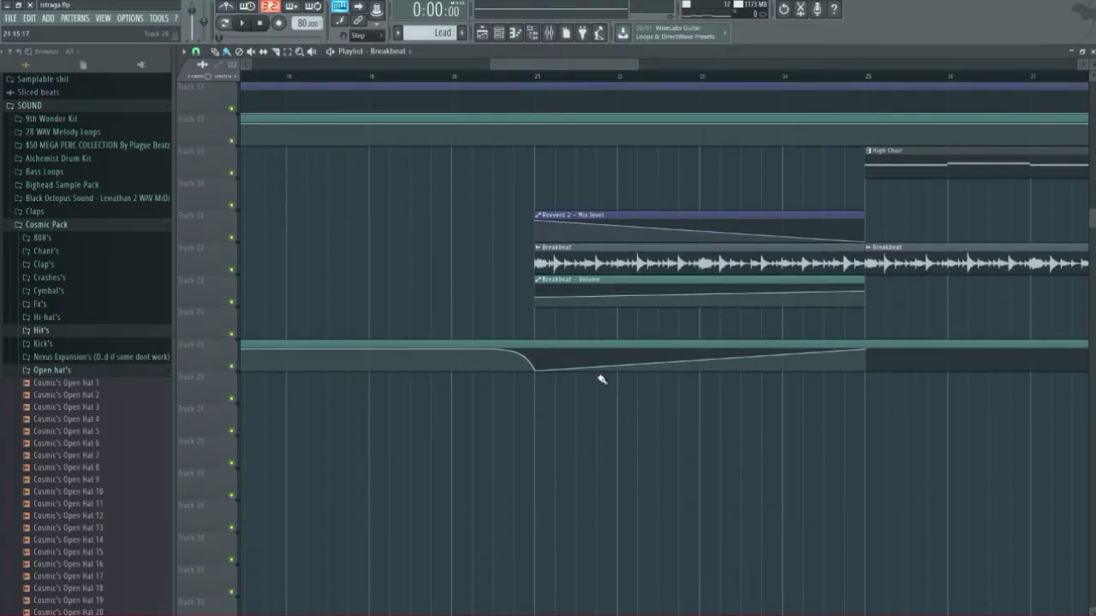
ctrl+scroll(722, 313, down, 5)
scroll(641, 228, up, 10)
- Open the project info settings to check the start date and working time, then close them
click(130, 17)
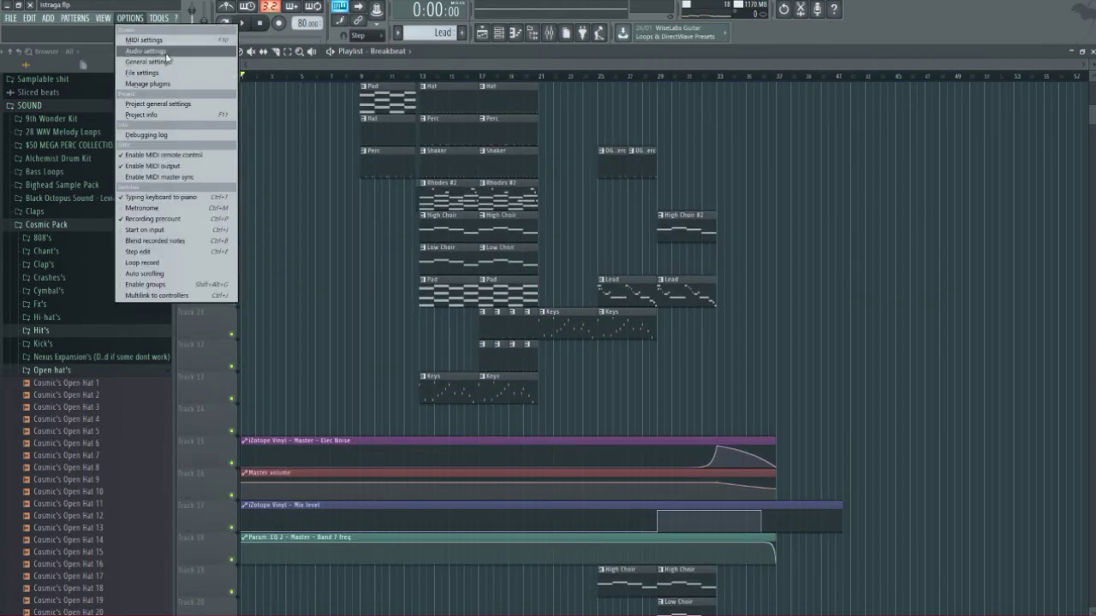
click(142, 72)
click(608, 154)
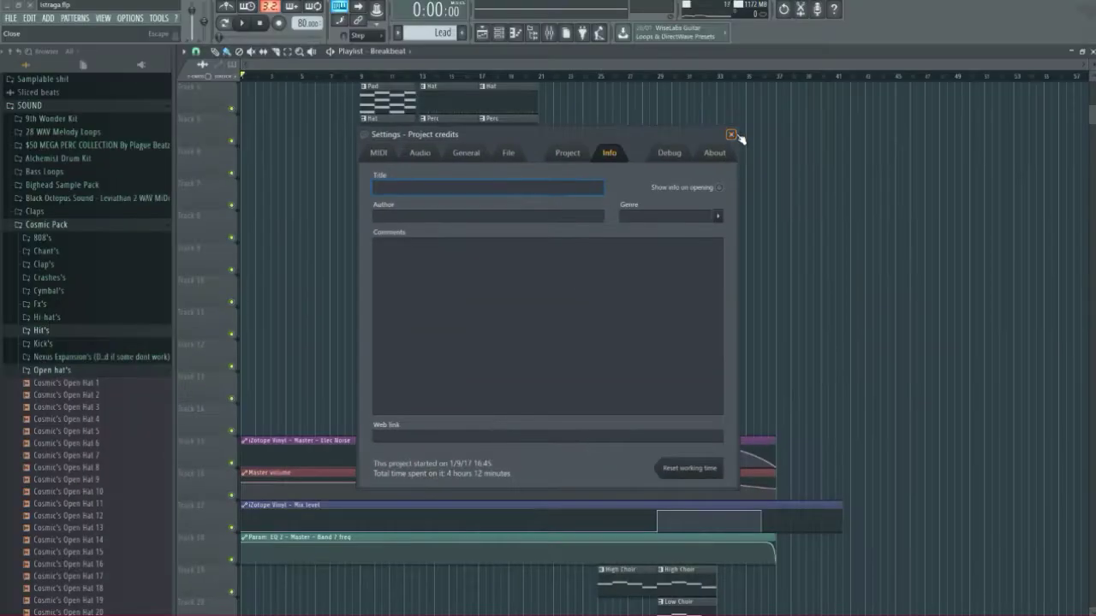
click(733, 137)
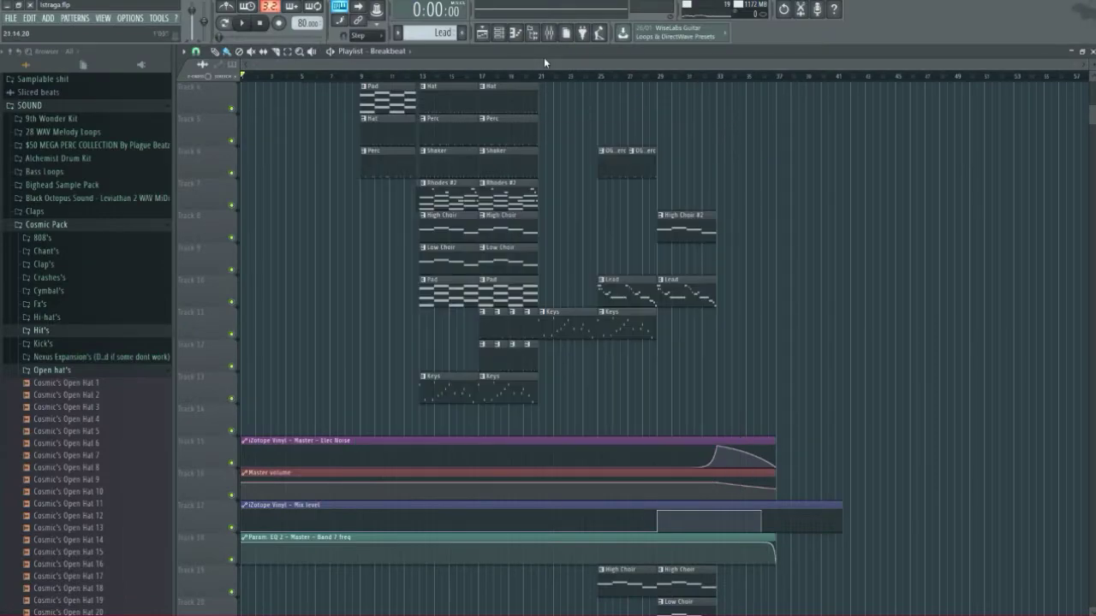
- Play the song from bar 25, where the Lead and OG perc patterns enter, then stop playback
scroll(417, 410, up, 3)
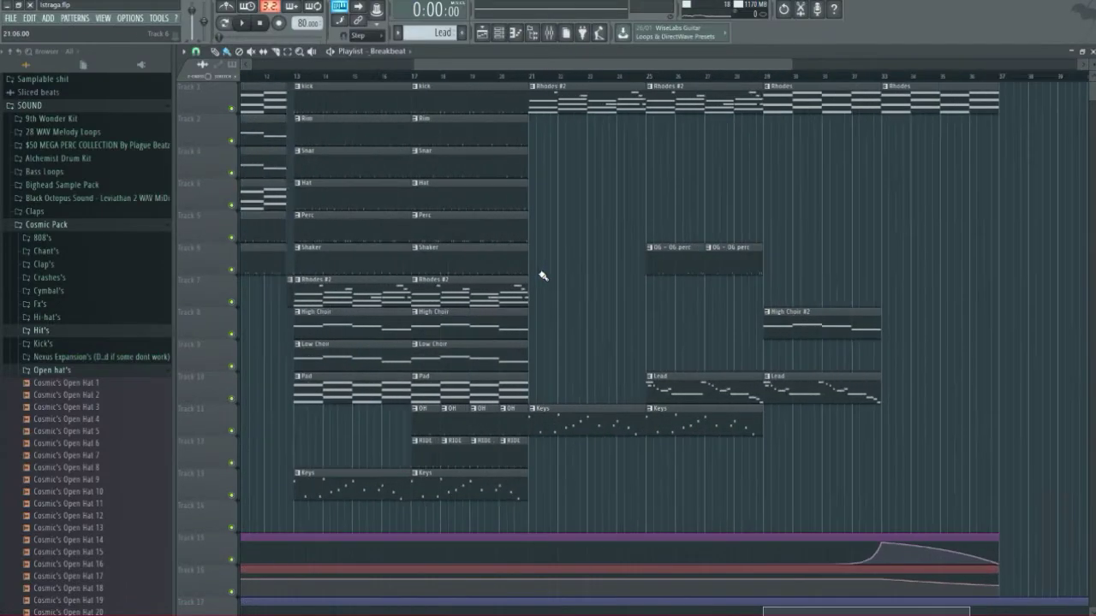
scroll(675, 233, down, 13)
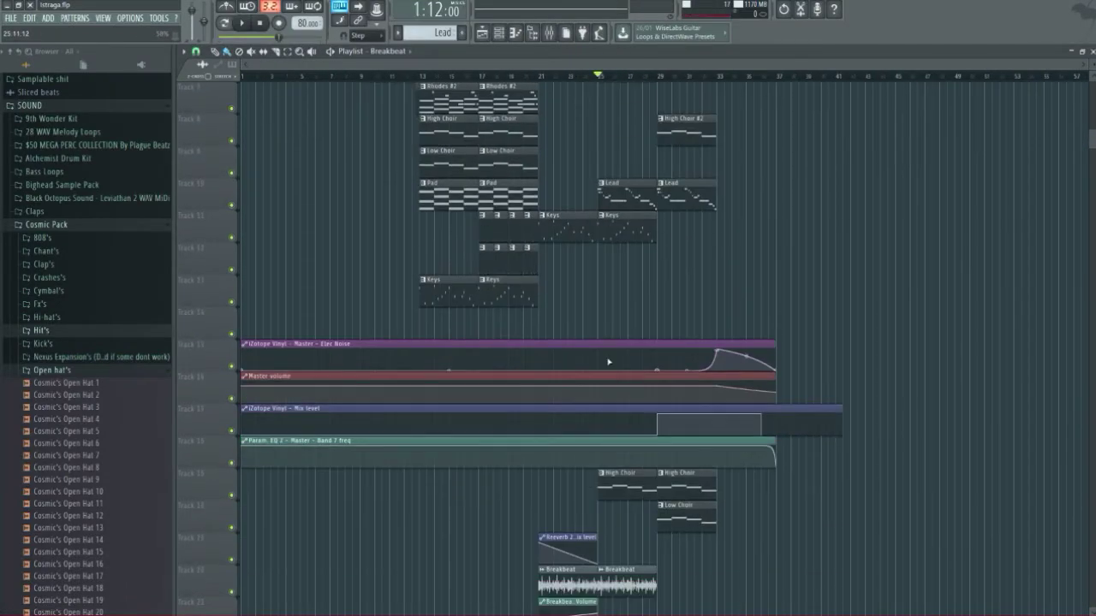
scroll(585, 456, up, 3)
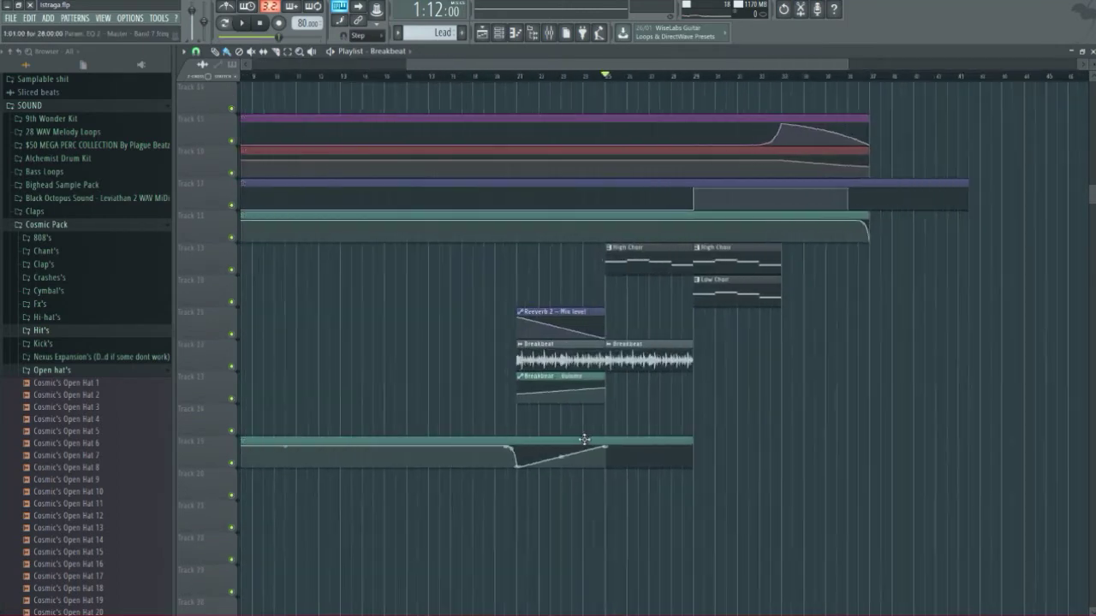
scroll(590, 440, up, 13)
scroll(616, 333, up, 4)
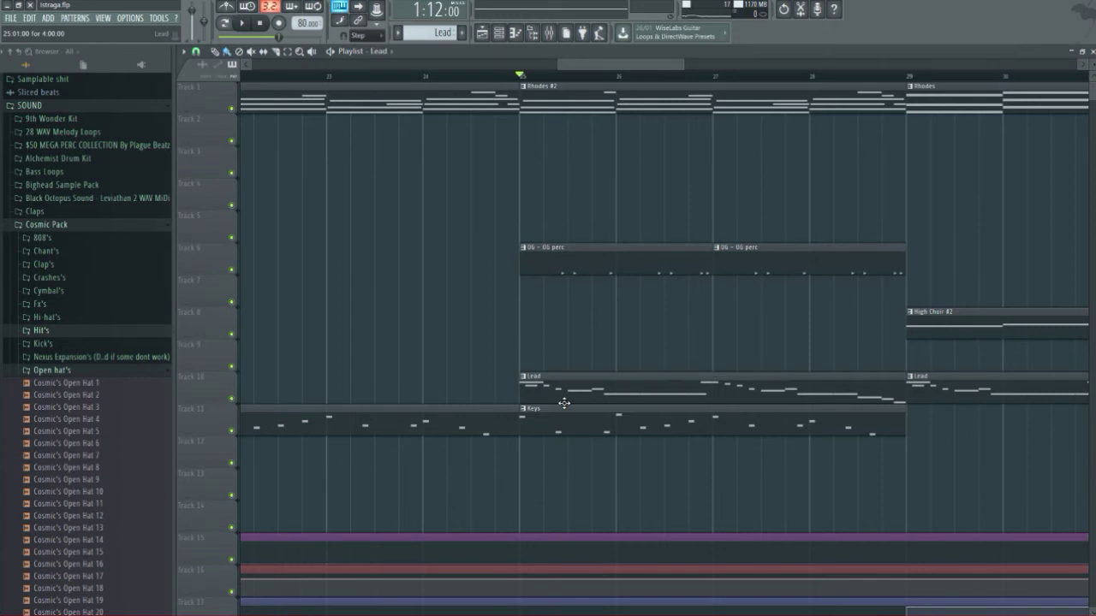
key(space)
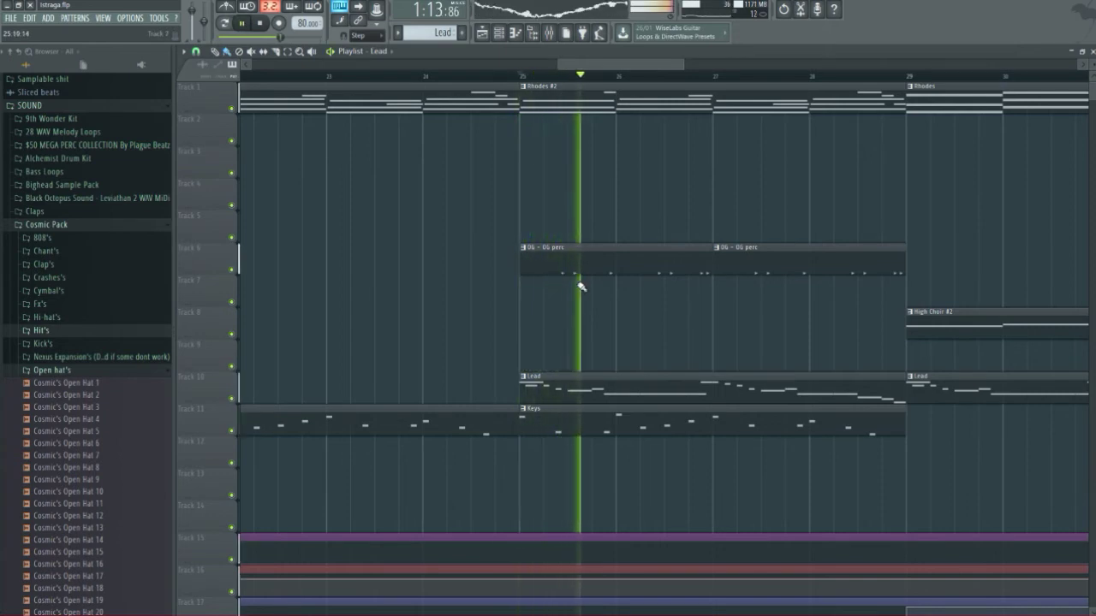
scroll(648, 299, down, 3)
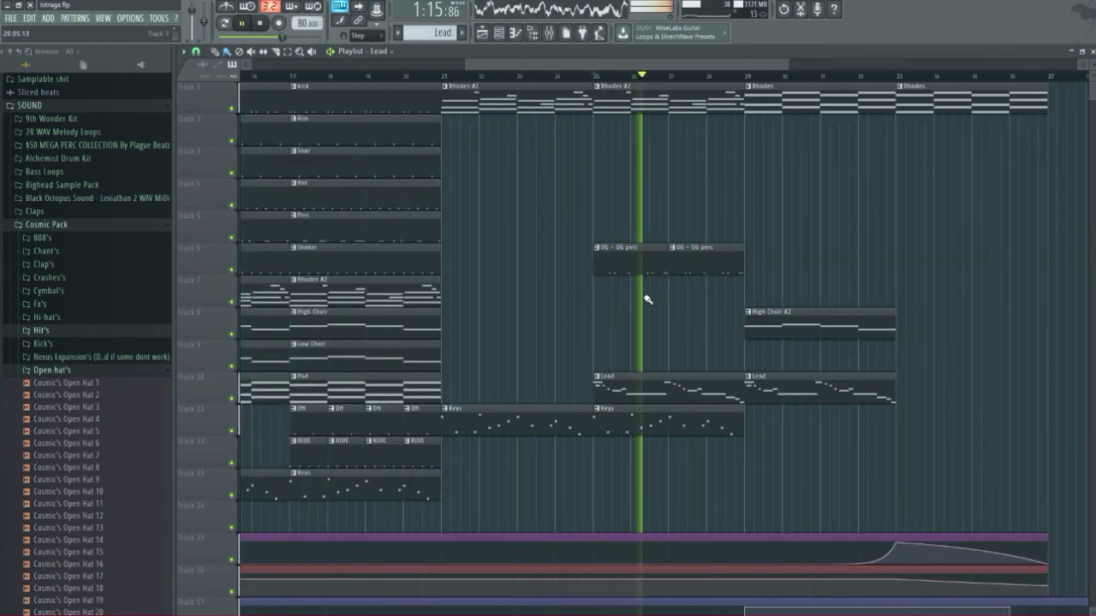
key(space)
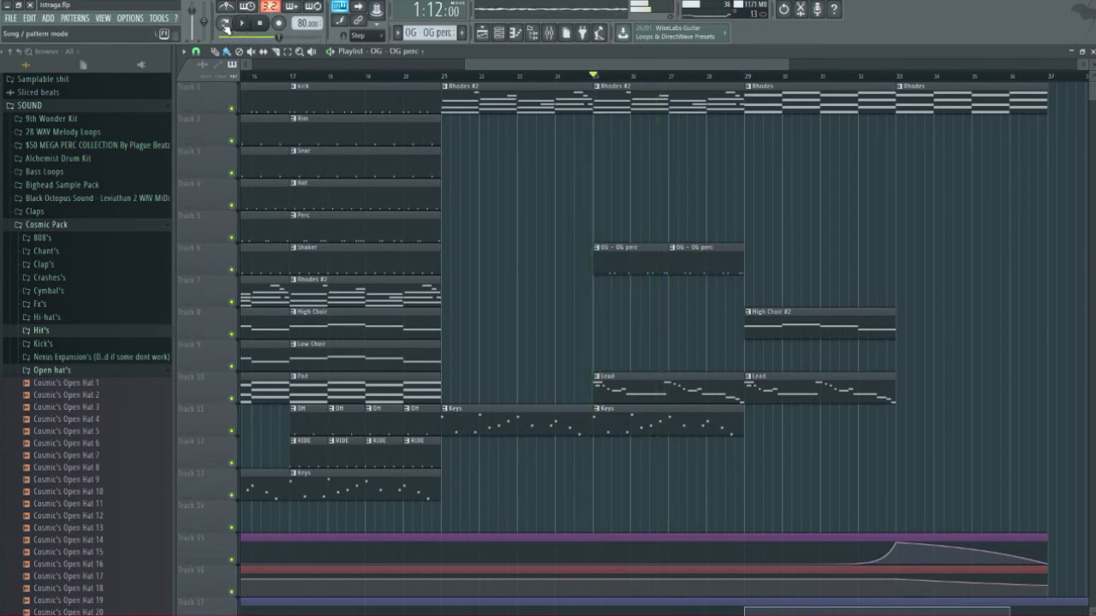
- Play the OG perc pattern on its own and inspect the OG perc channel's sample, then close its settings
click(499, 34)
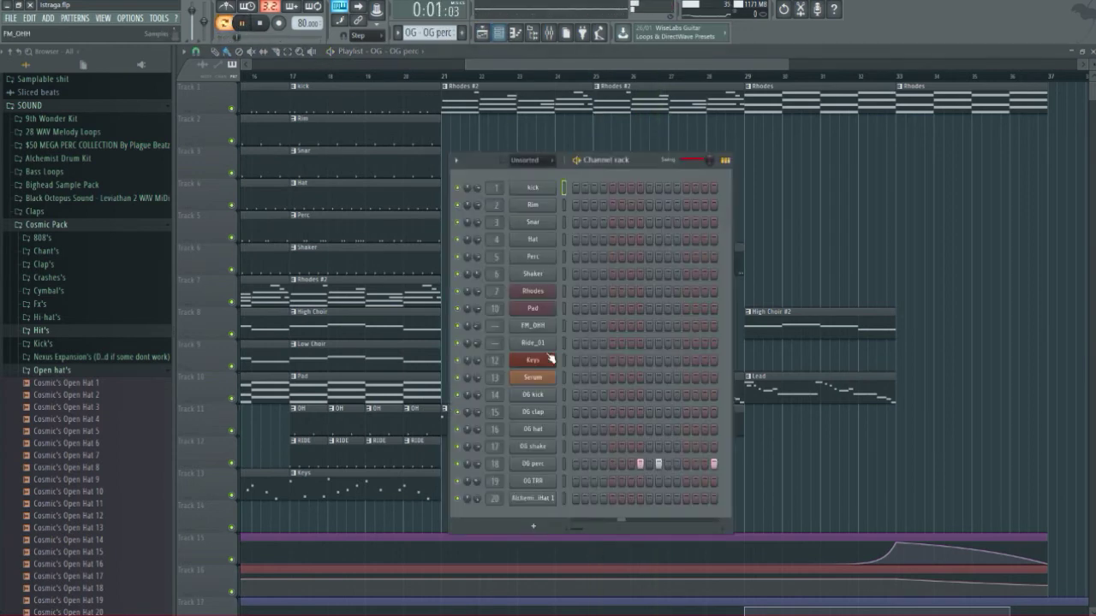
click(544, 464)
click(604, 209)
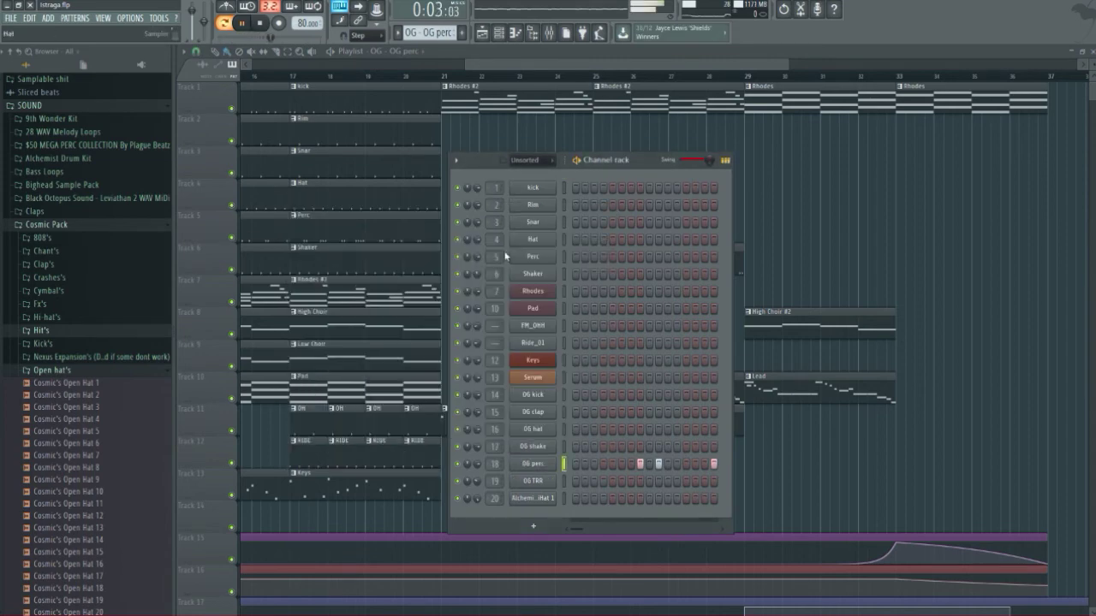
click(532, 464)
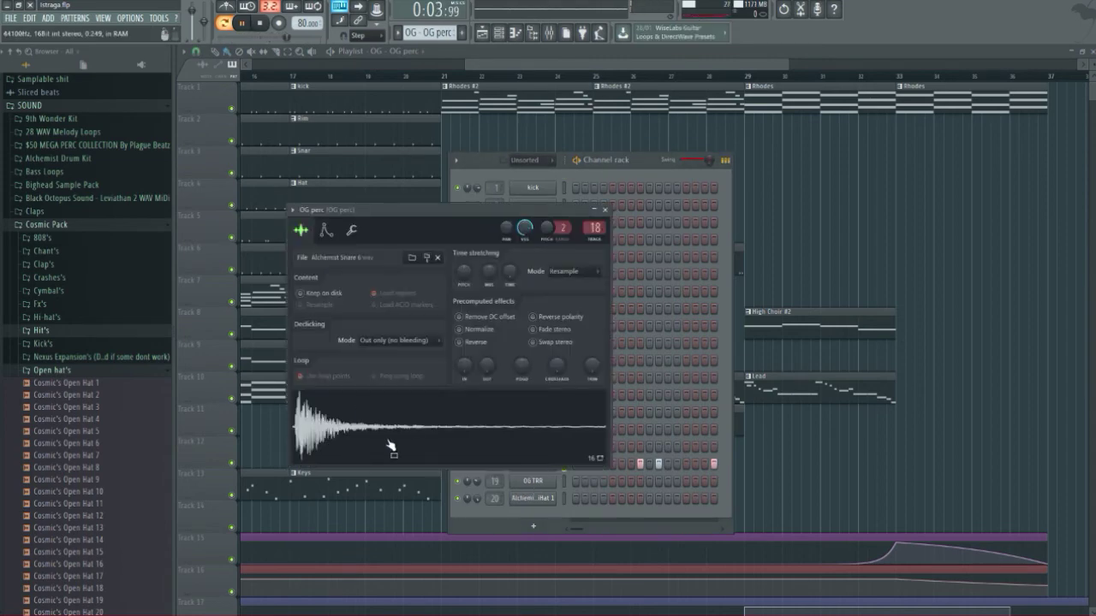
click(604, 208)
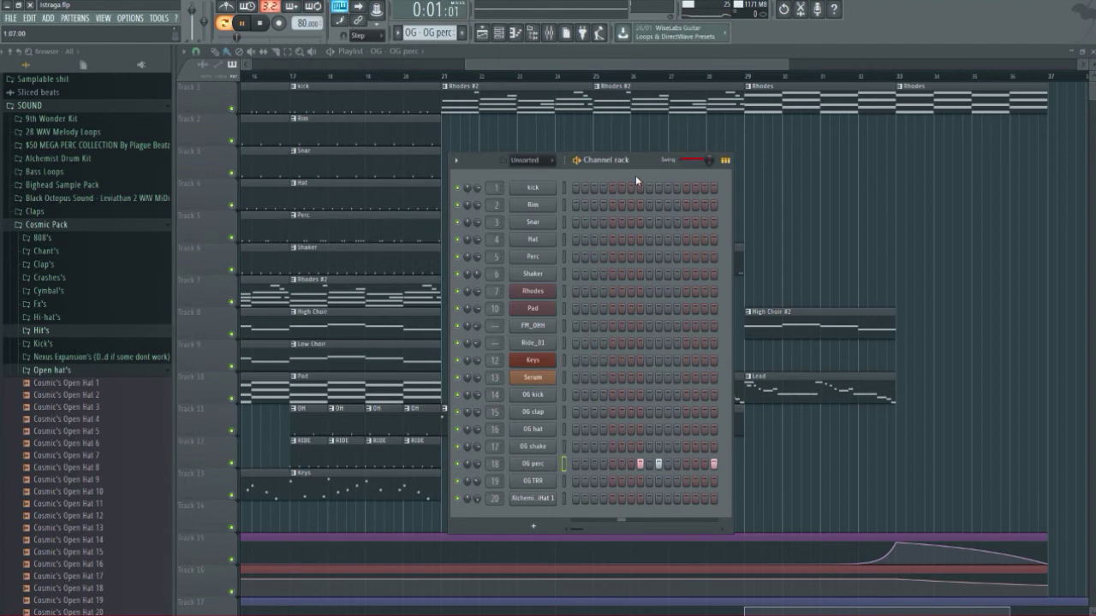
- Widen the channel rack to view the full OG perc step sequence, then return to the playlist
drag(734, 340, 1095, 340)
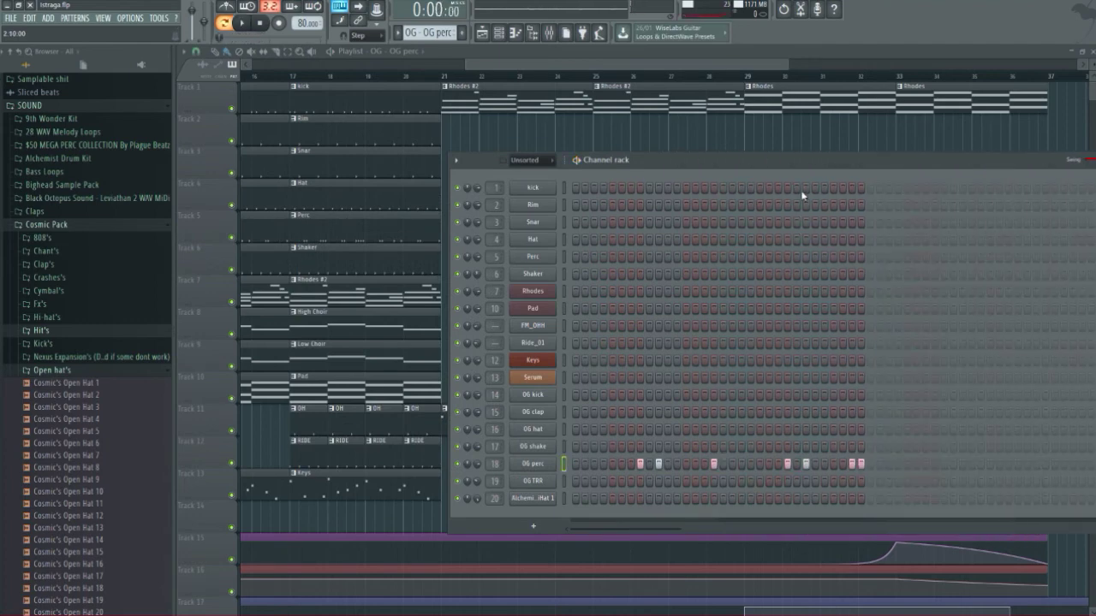
drag(812, 163, 665, 155)
click(539, 52)
- Play the song's outro from about bar 32, view the closing automation clips, and stop playback
scroll(760, 309, down, 3)
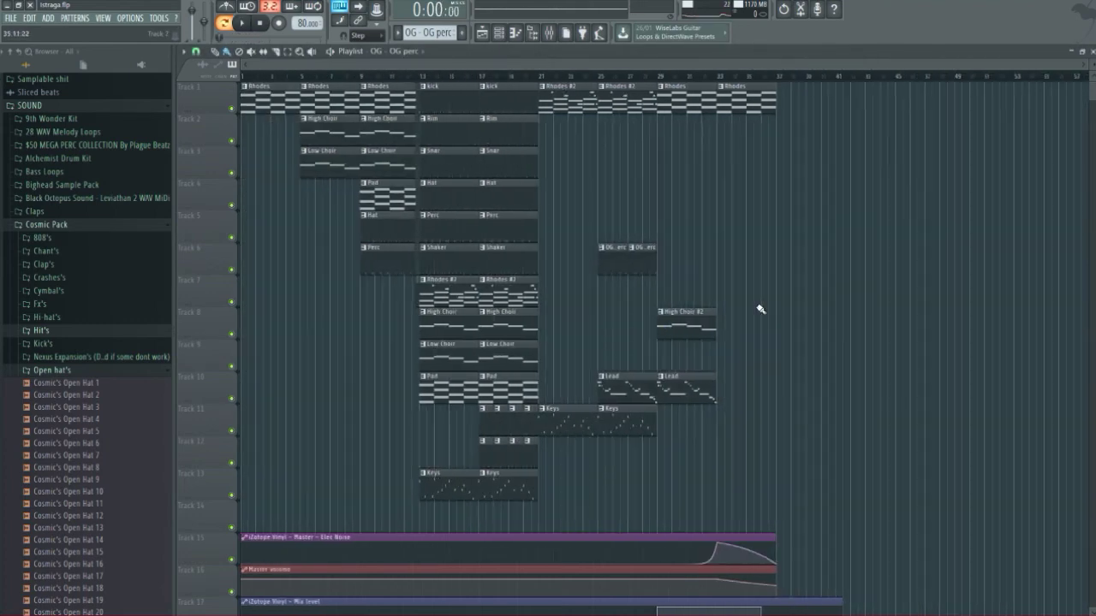
scroll(770, 343, down, 5)
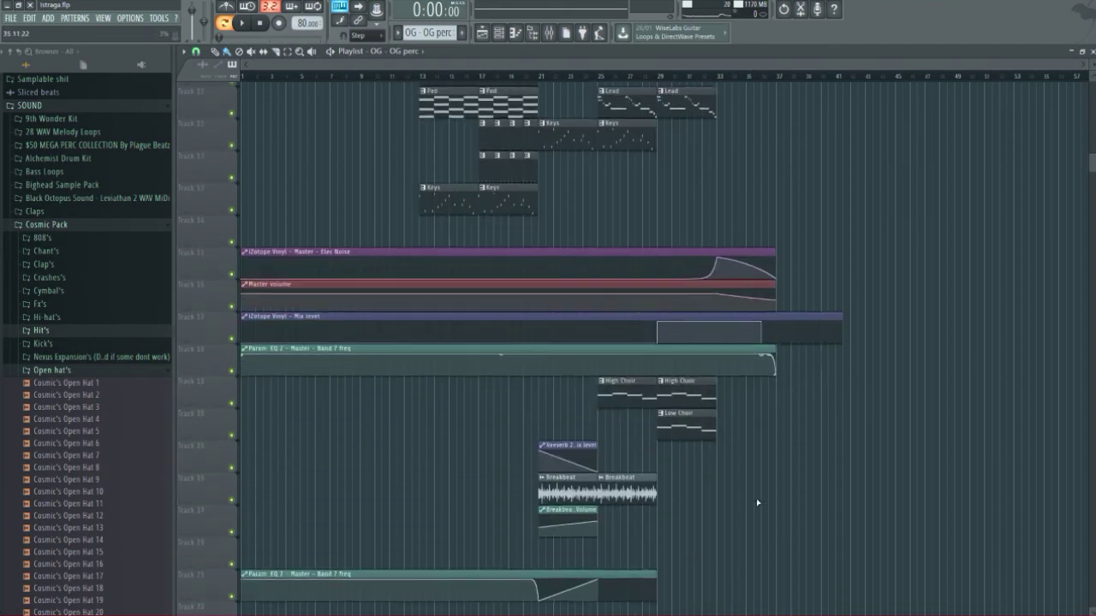
scroll(690, 302, up, 4)
scroll(685, 301, up, 3)
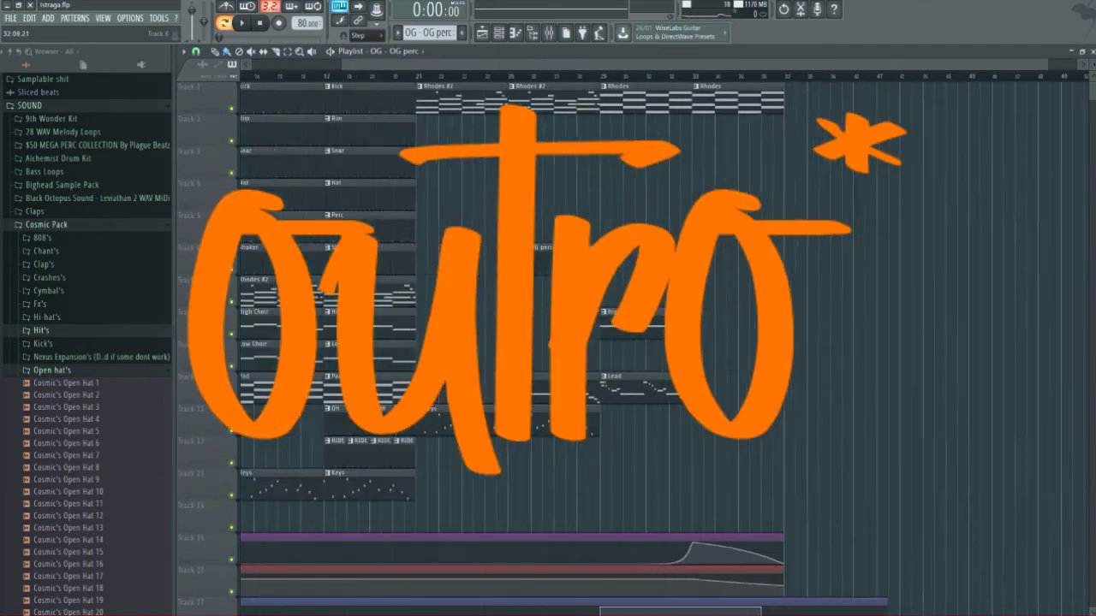
scroll(697, 81, down, 3)
click(691, 77)
scroll(690, 457, down, 5)
scroll(656, 297, up, 5)
click(680, 79)
key(space)
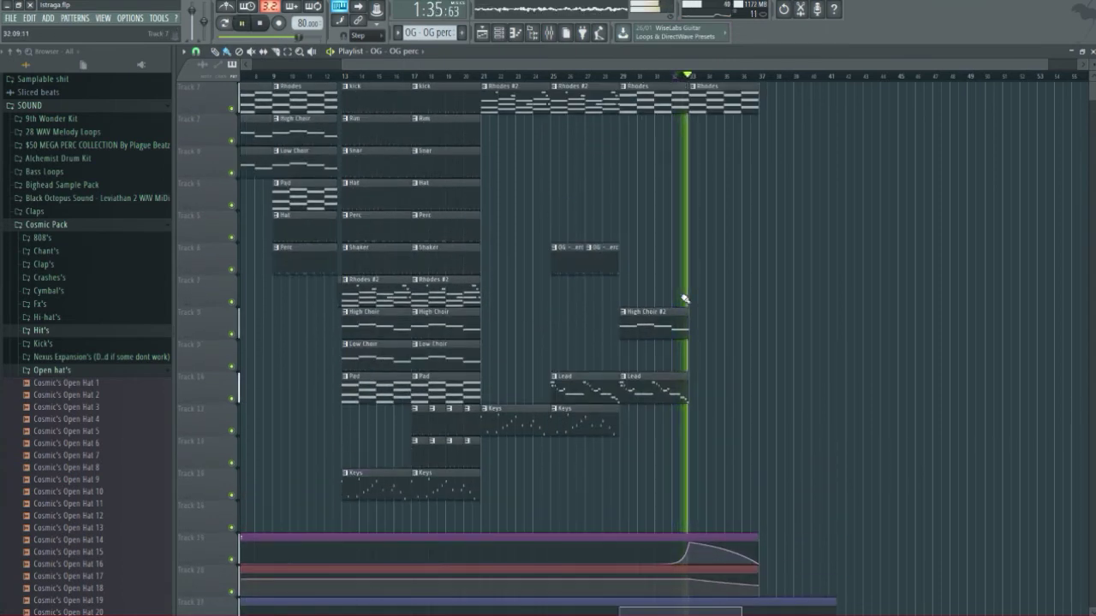
scroll(683, 304, down, 4)
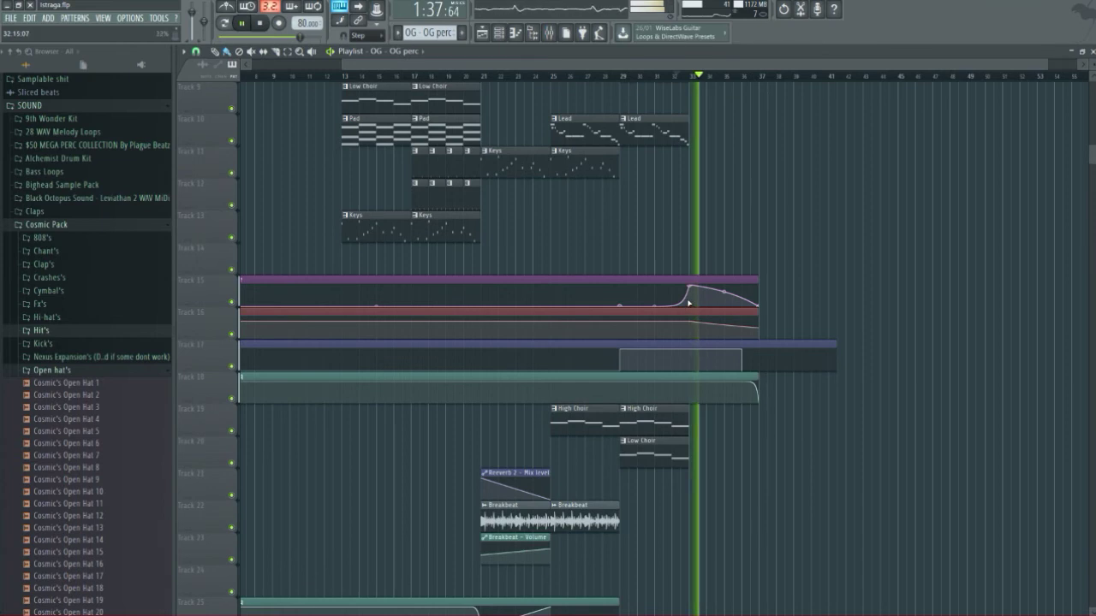
key(space)
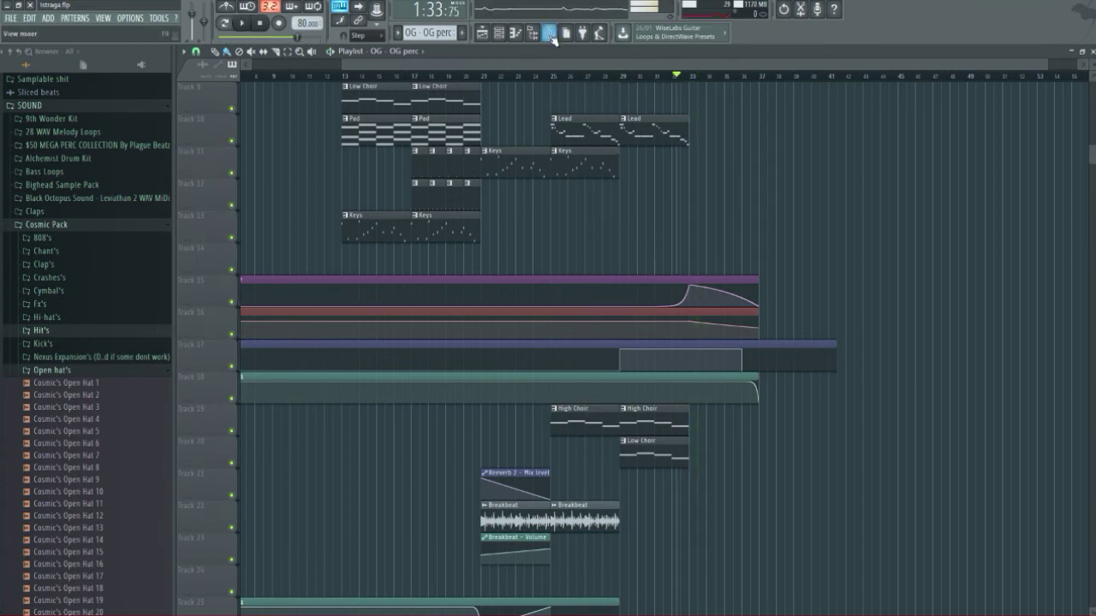
- Inspect iZotope Vinyl on the Master track, close it and the mixer, and review its noise automation near the song's end
click(485, 76)
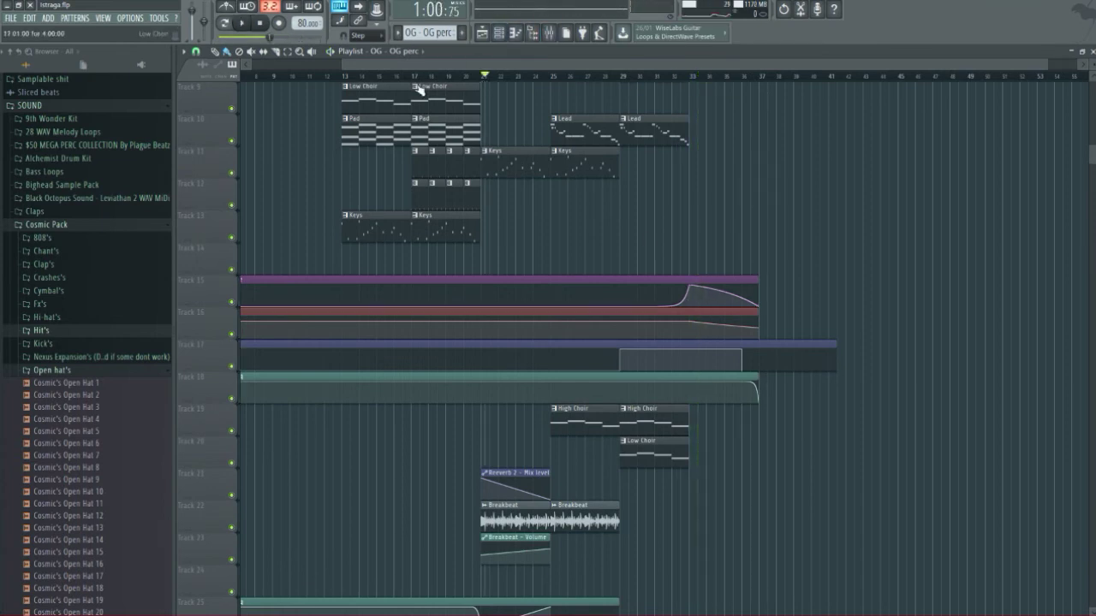
click(549, 32)
click(428, 222)
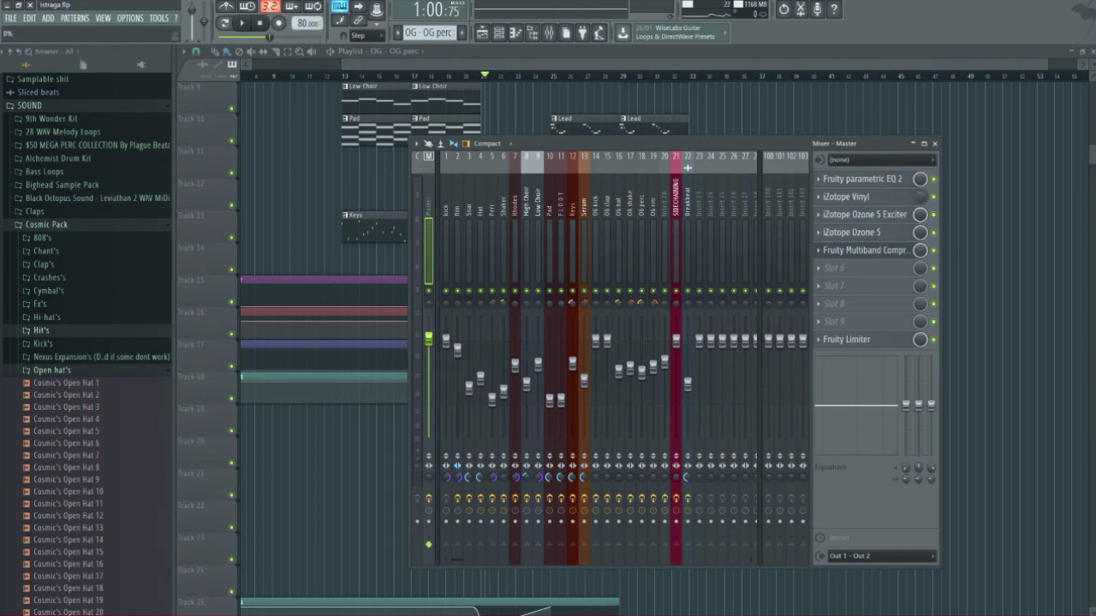
click(894, 205)
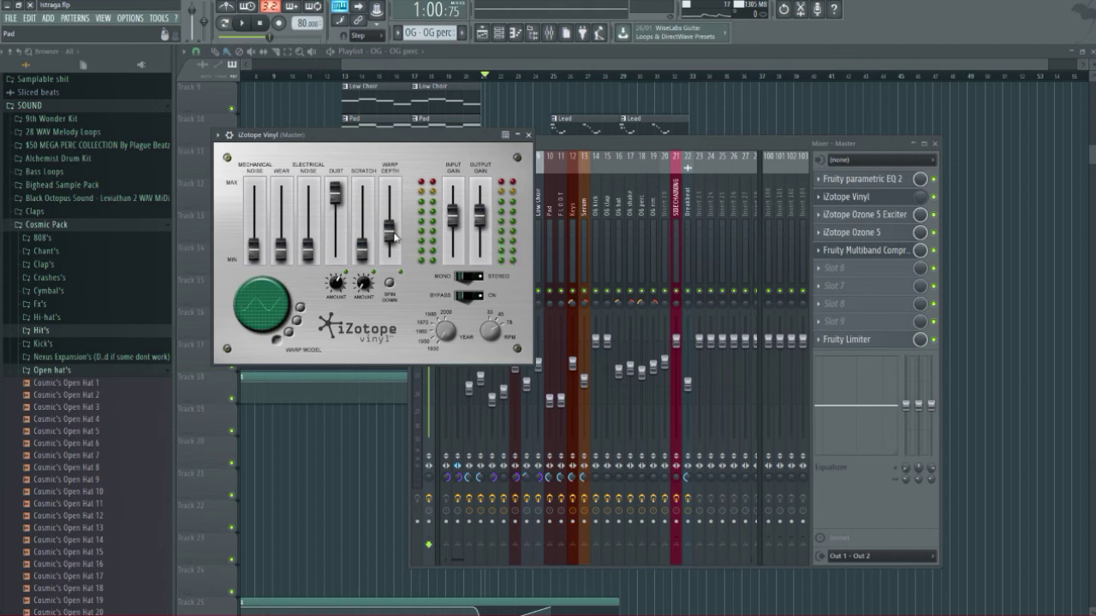
click(528, 134)
key(F12)
scroll(727, 304, down, 2)
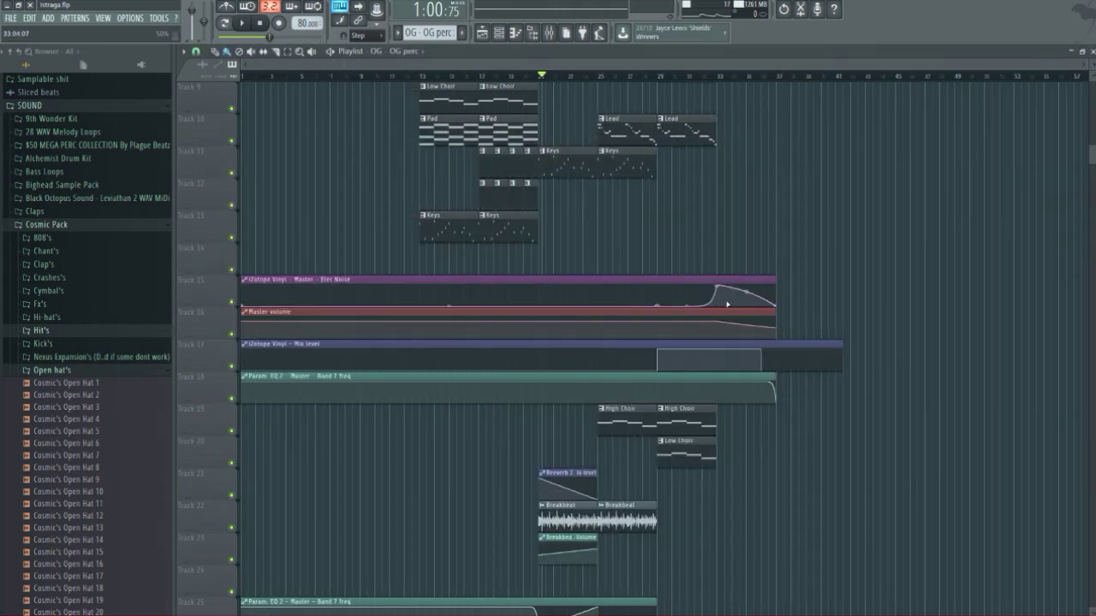
scroll(727, 304, up, 3)
scroll(730, 310, down, 4)
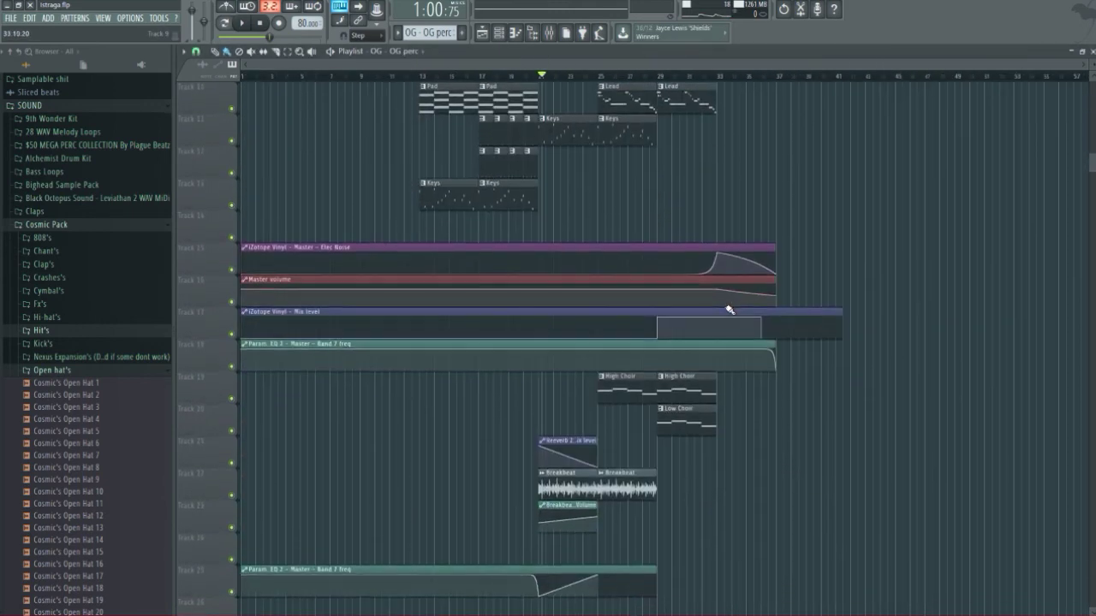
scroll(729, 310, up, 5)
scroll(729, 310, up, 4)
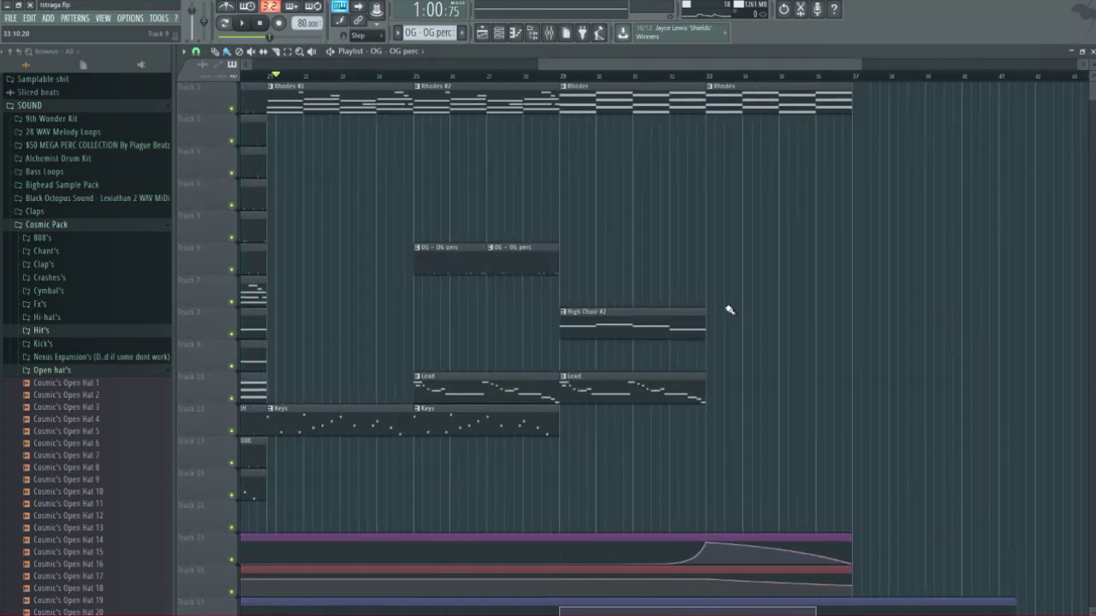
scroll(728, 310, down, 4)
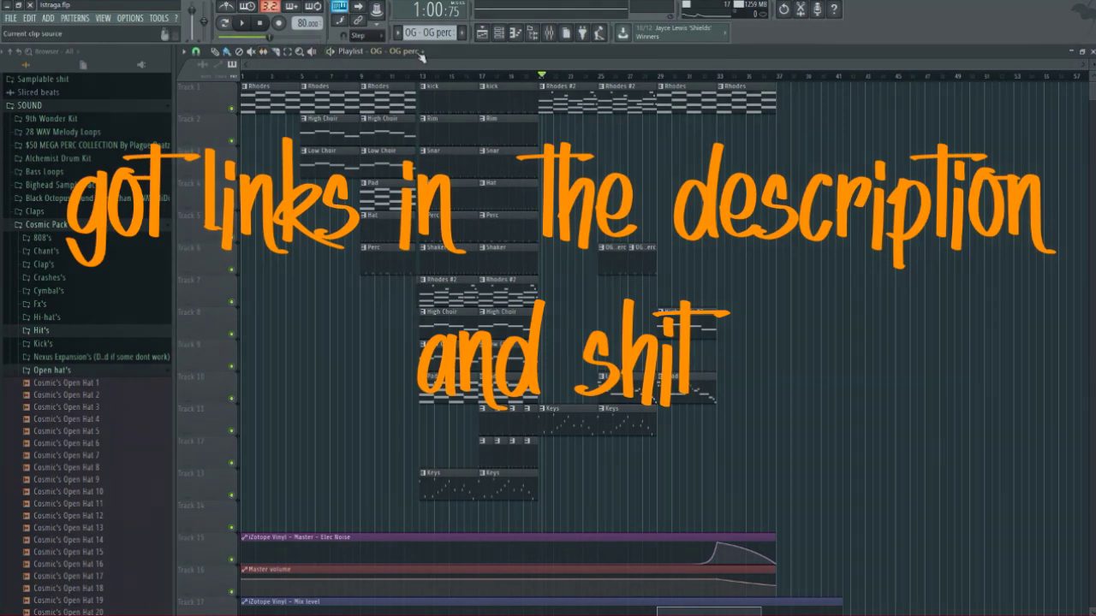
click(537, 77)
click(539, 77)
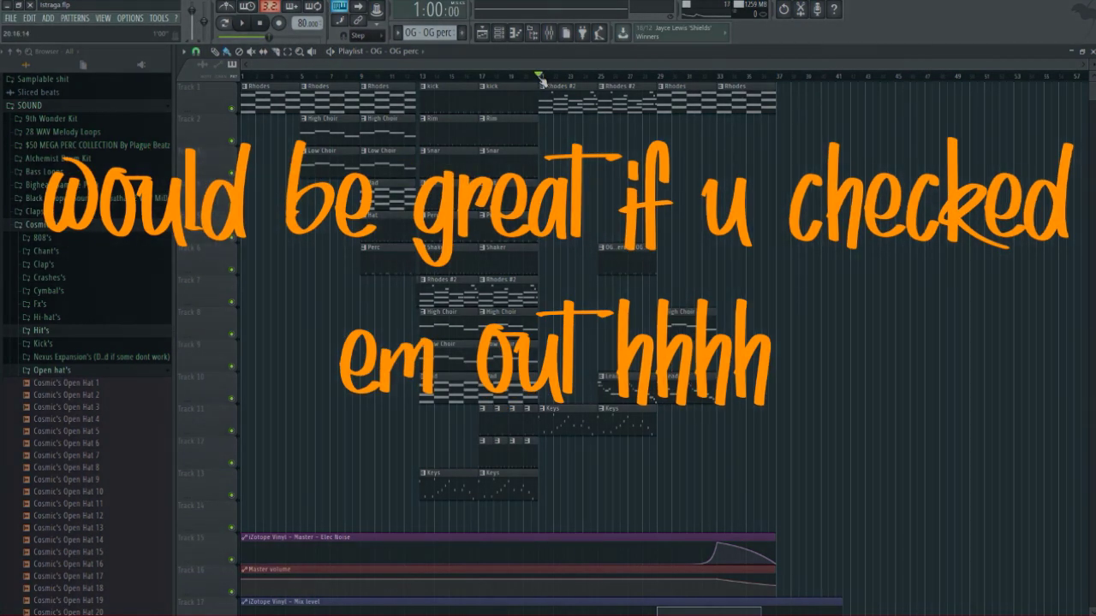
click(142, 19)
click(142, 19)
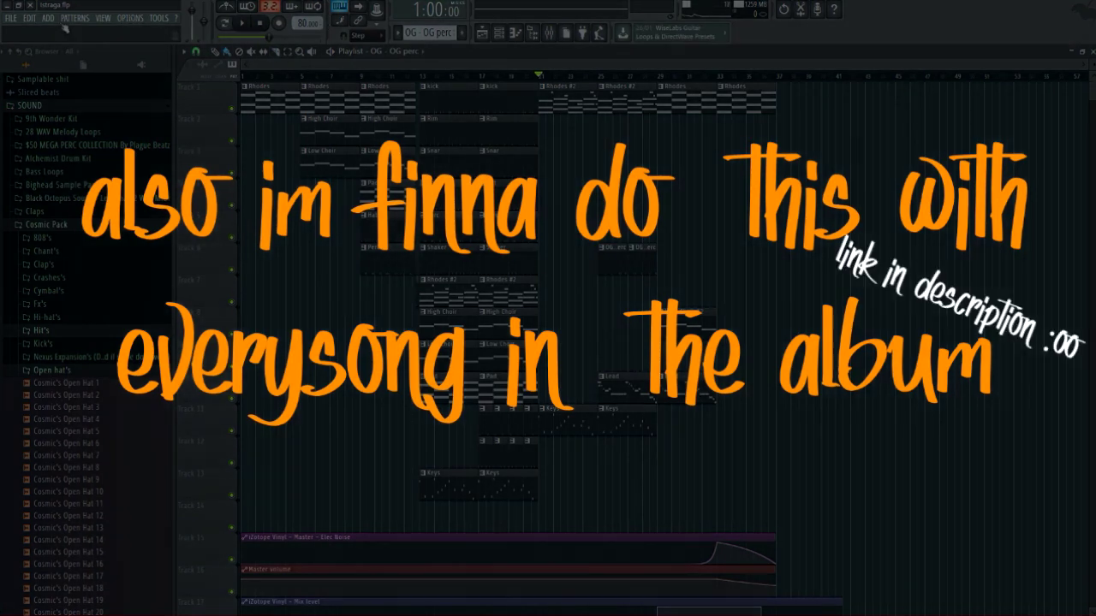
click(159, 18)
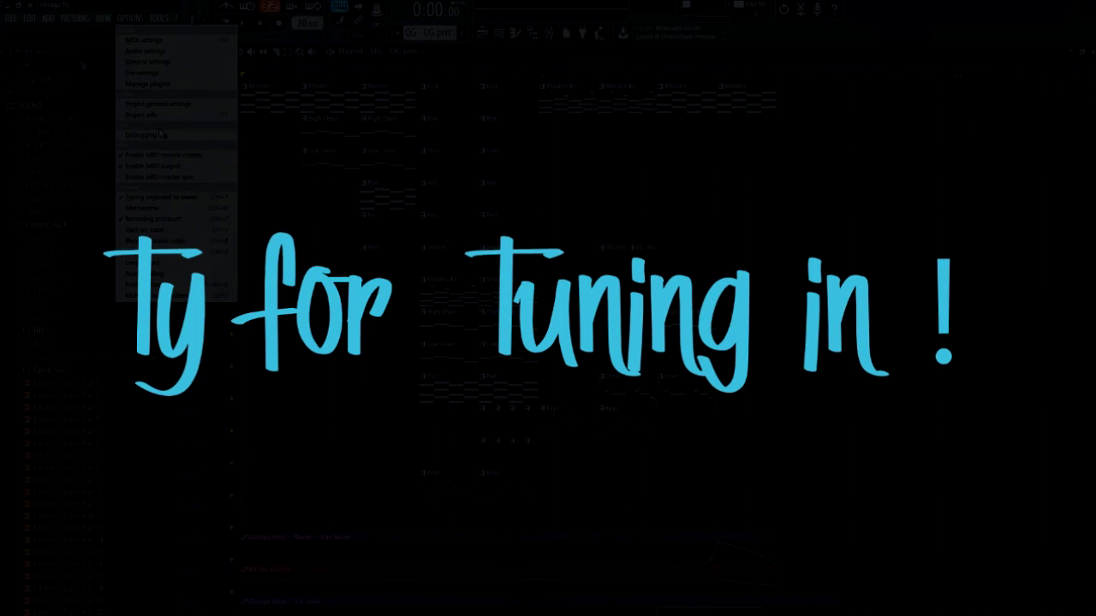